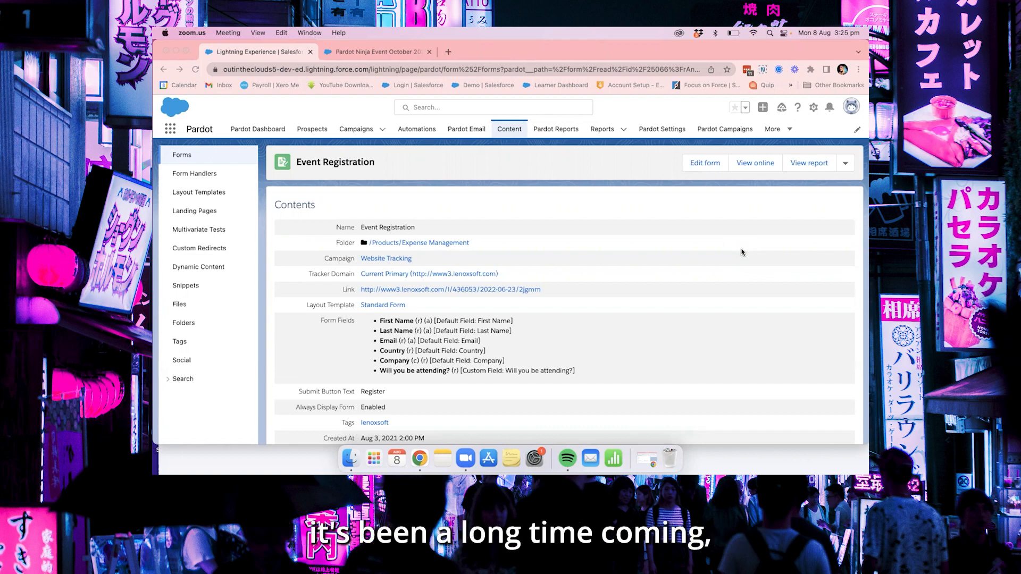
Review the Event Registration form's fields, settings and completion actions.
{"action": "scroll", "coordinate": [742, 252], "scroll_direction": "down", "scroll_amount": 4}
{"action": "scroll", "coordinate": [742, 252], "scroll_direction": "down", "scroll_amount": 2}
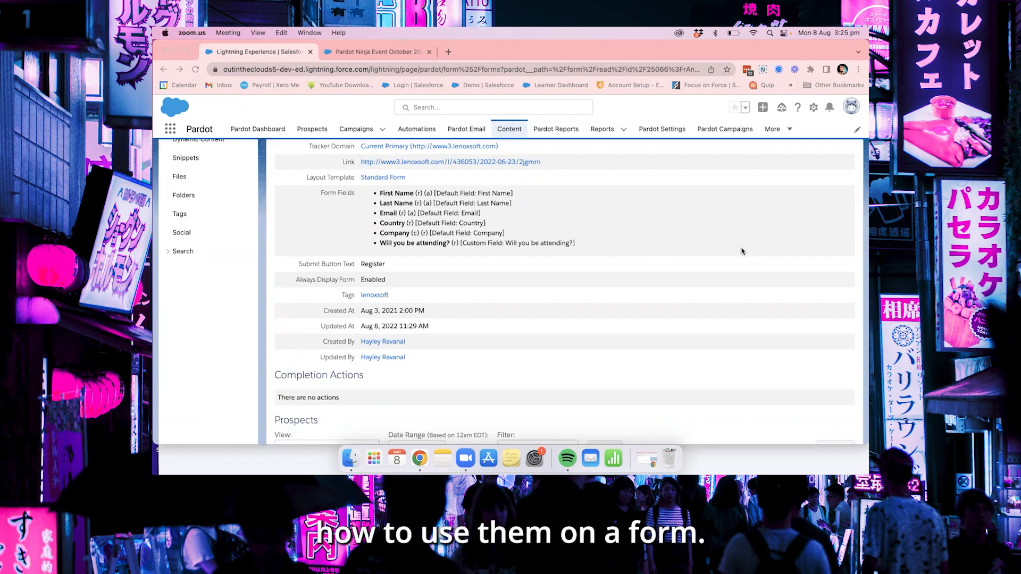
{"action": "scroll", "coordinate": [742, 251], "scroll_direction": "up", "scroll_amount": 5}
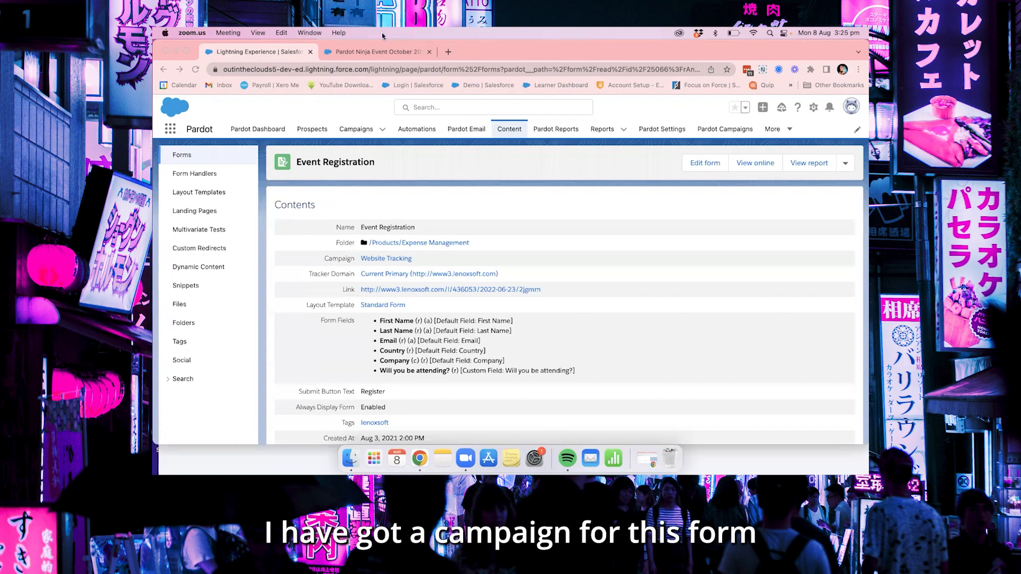
Review the members and member statuses of the Pardot Ninja Event October 2022 campaign.
{"action": "left_click", "coordinate": [378, 53]}
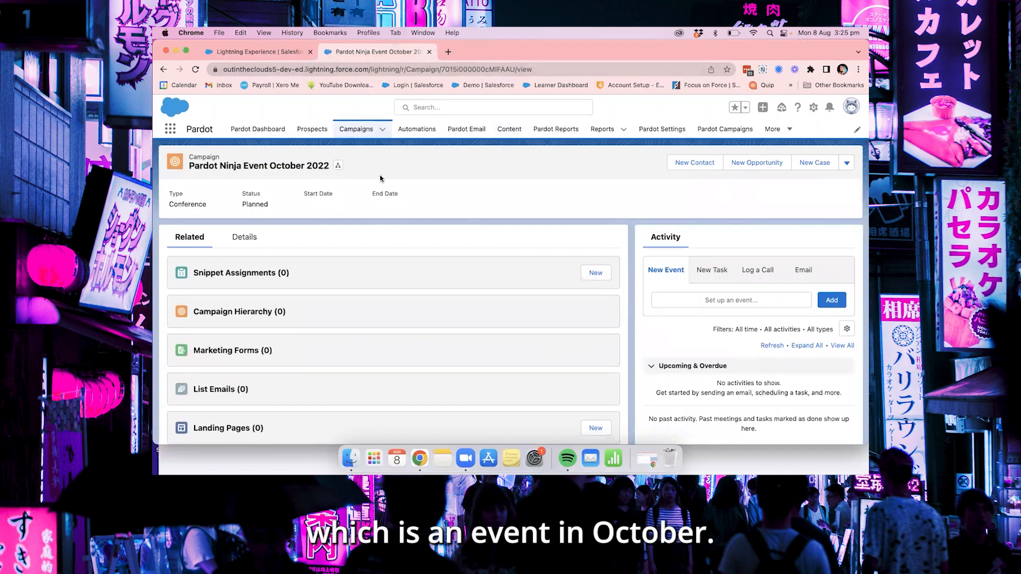
{"action": "scroll", "coordinate": [389, 323], "scroll_direction": "down", "scroll_amount": 5}
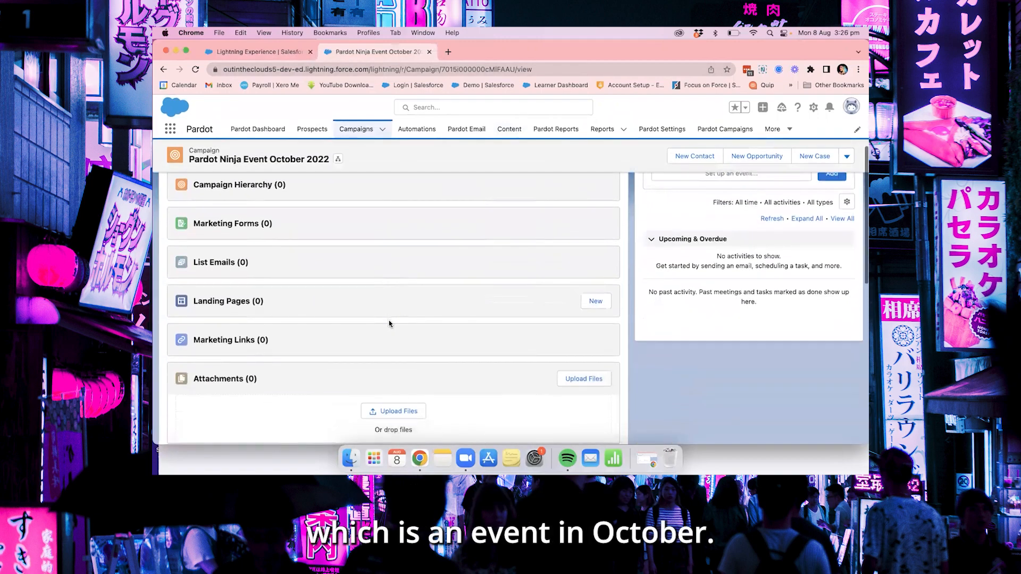
{"action": "scroll", "coordinate": [389, 323], "scroll_direction": "down", "scroll_amount": 8}
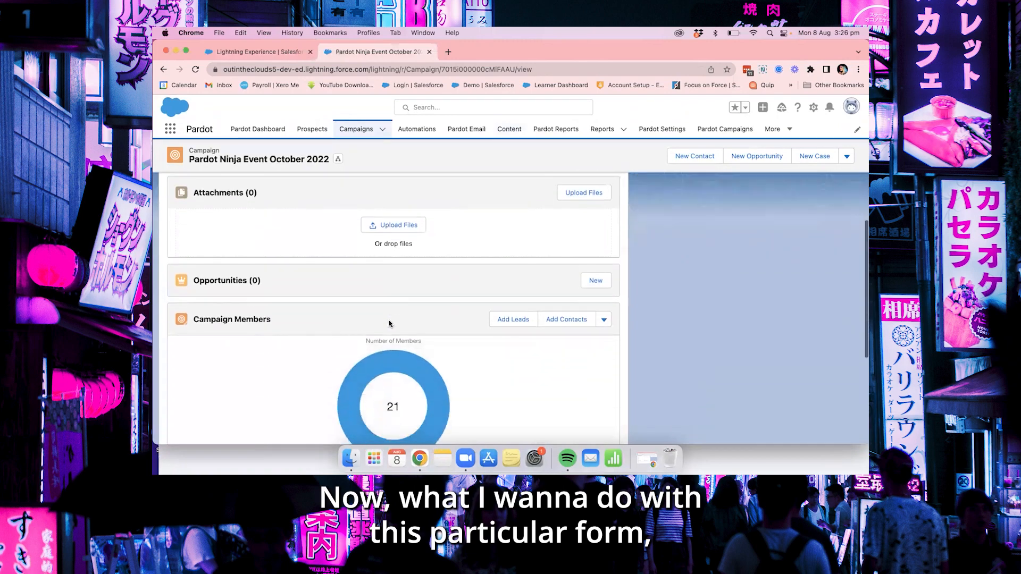
{"action": "scroll", "coordinate": [389, 319], "scroll_direction": "down", "scroll_amount": 2}
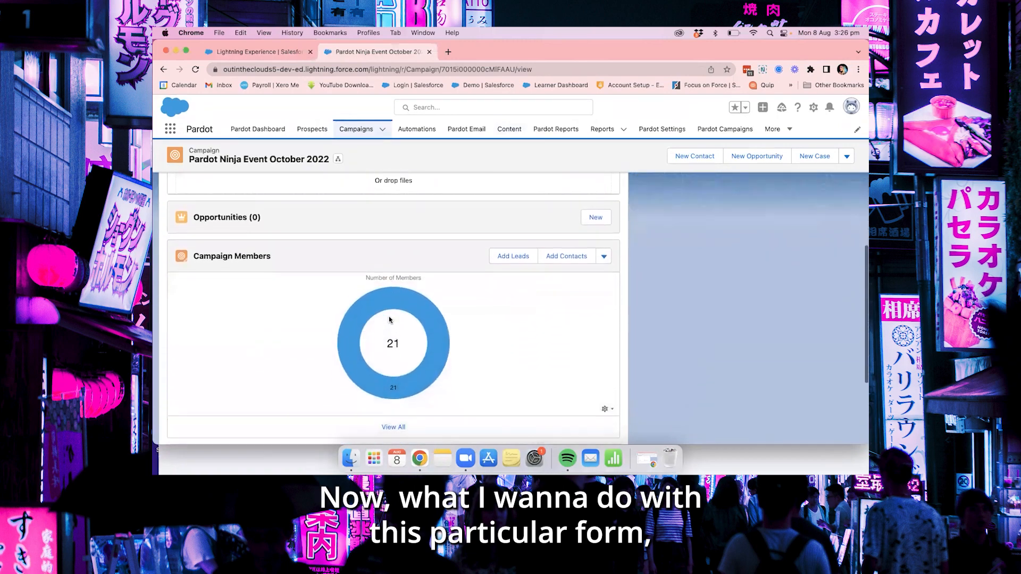
{"action": "scroll", "coordinate": [389, 319], "scroll_direction": "down", "scroll_amount": 2}
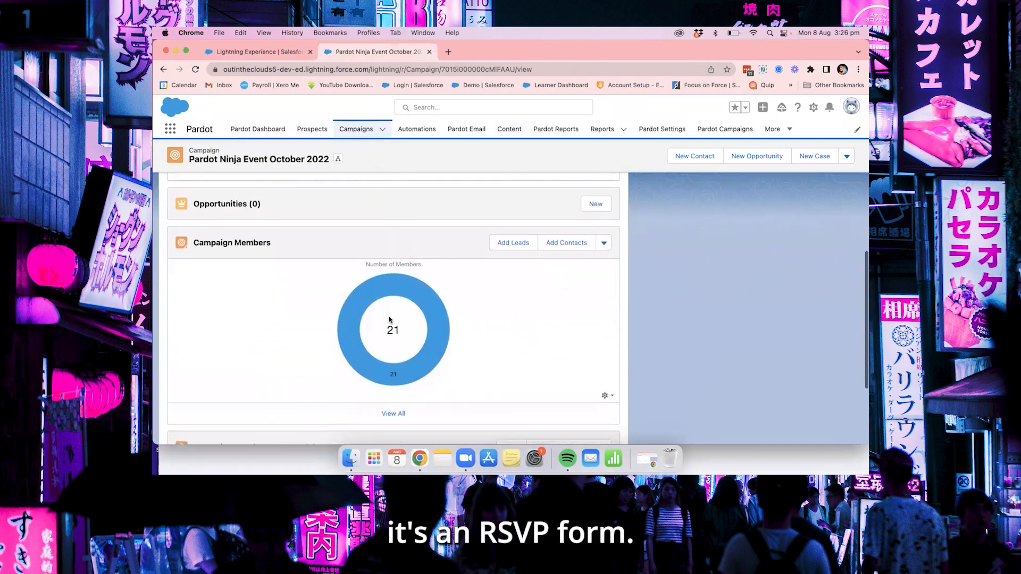
{"action": "scroll", "coordinate": [389, 320], "scroll_direction": "down", "scroll_amount": 1}
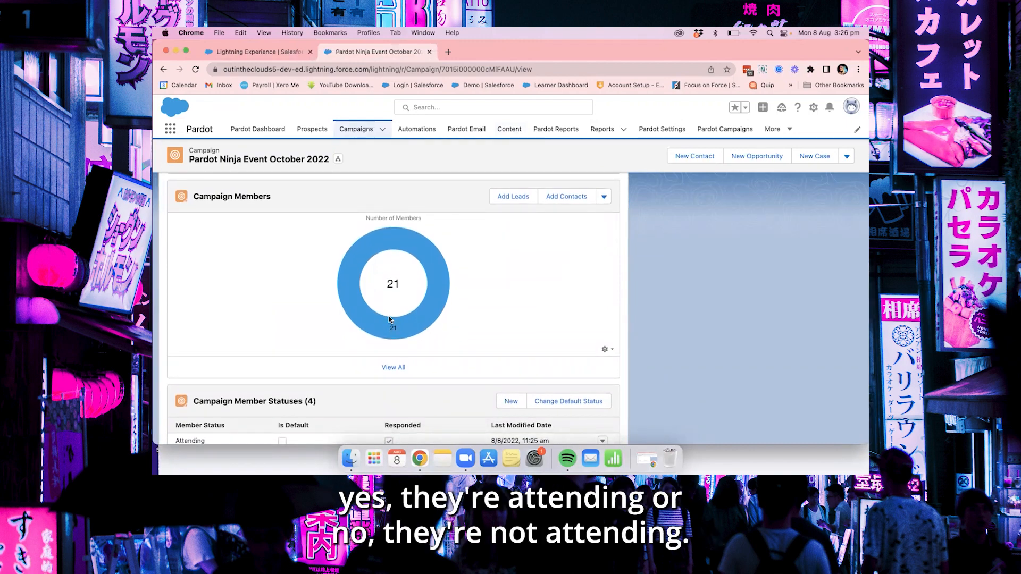
{"action": "scroll", "coordinate": [388, 319], "scroll_direction": "down", "scroll_amount": 4}
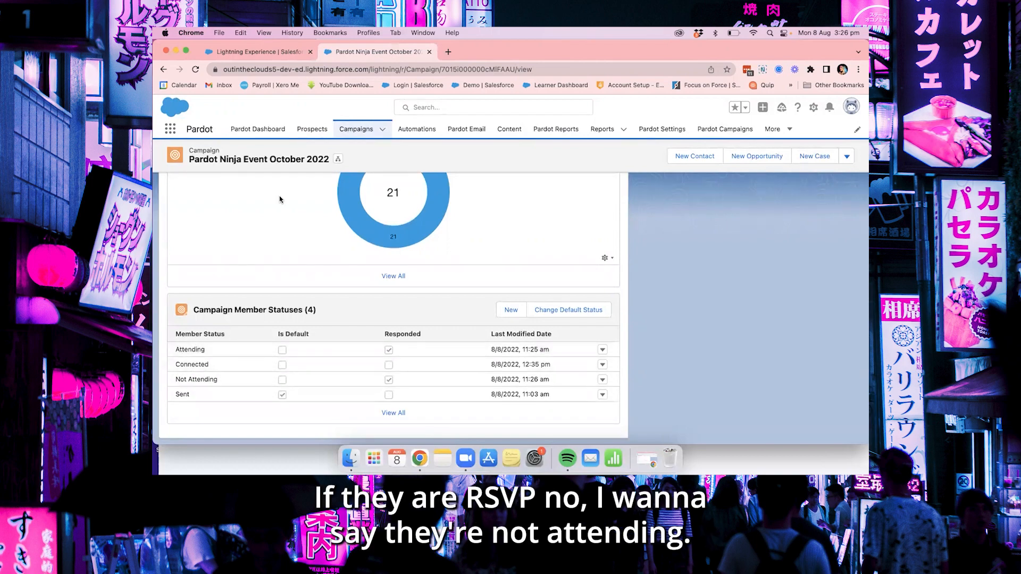
Return to the Event Registration form and open its Completion Actions settings for editing.
{"action": "left_click", "coordinate": [292, 55]}
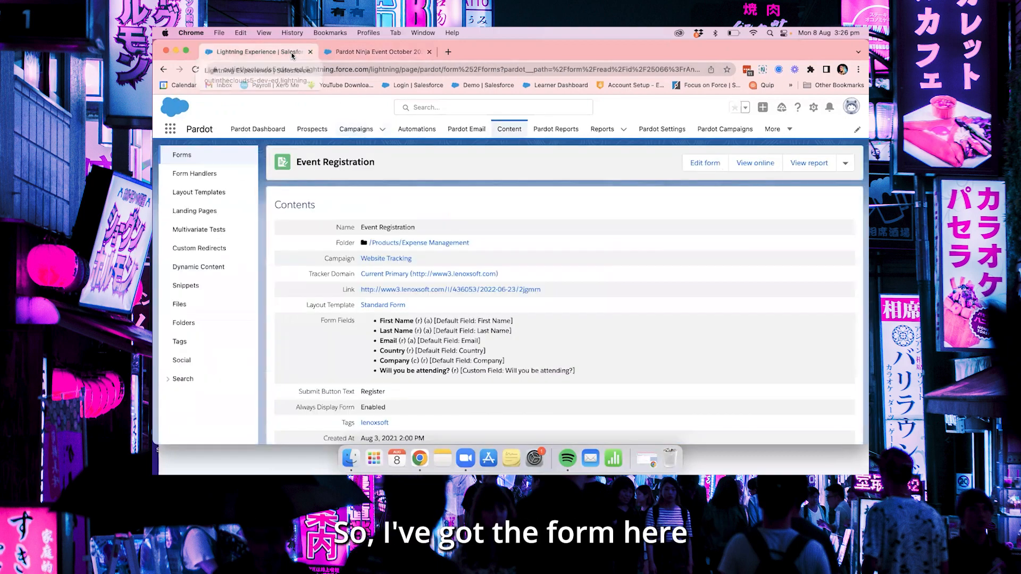
{"action": "left_click_drag", "start_coordinate": [576, 370], "coordinate": [381, 366]}
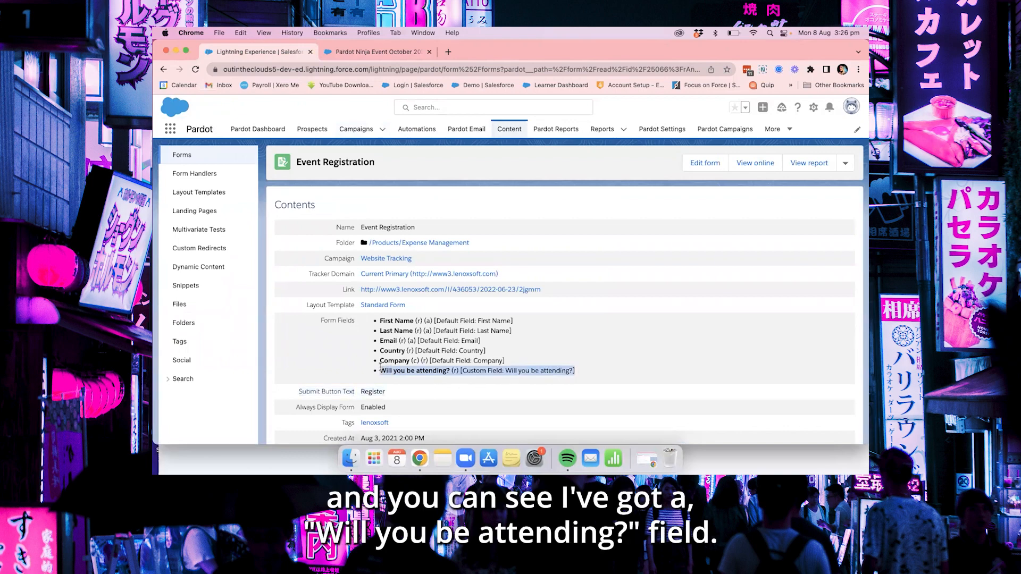
{"action": "left_click", "coordinate": [692, 167]}
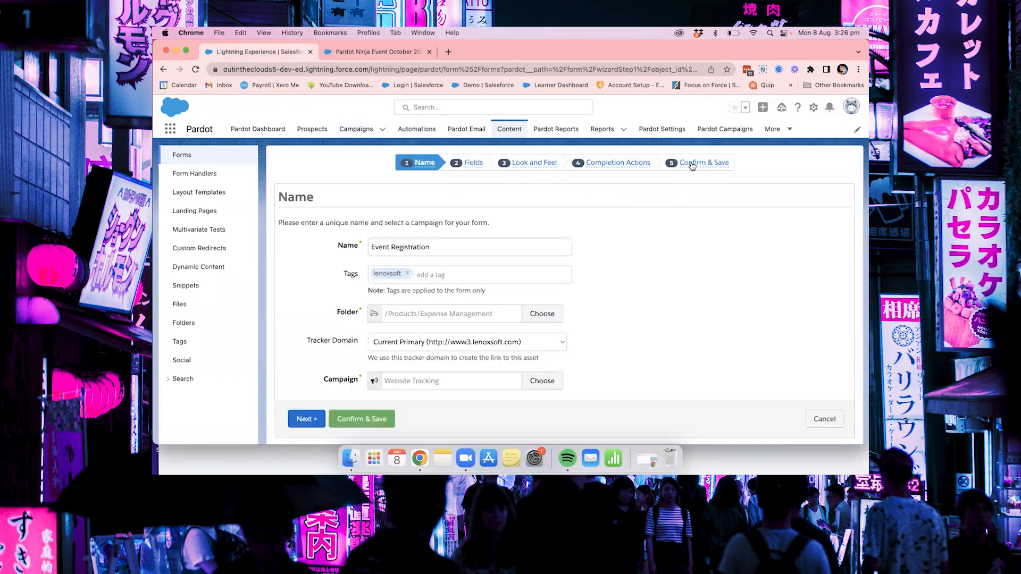
{"action": "left_click", "coordinate": [615, 164]}
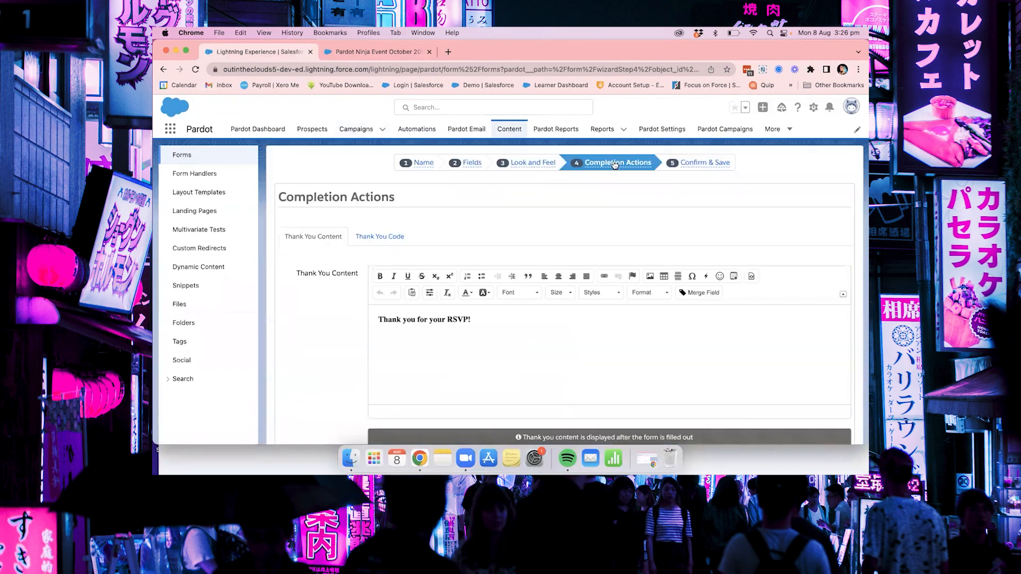
{"action": "scroll", "coordinate": [594, 317], "scroll_direction": "down", "scroll_amount": 5}
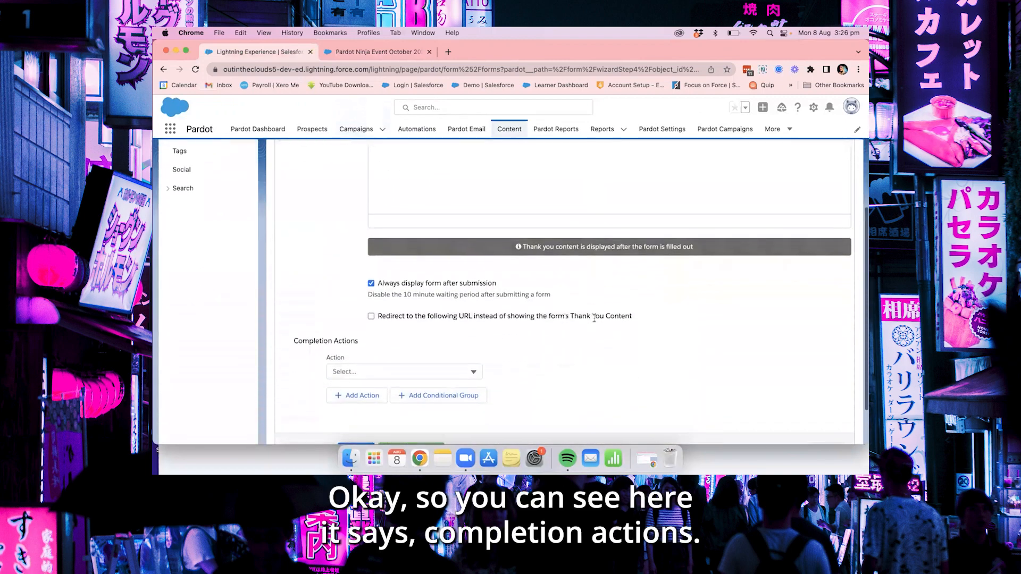
{"action": "scroll", "coordinate": [594, 317], "scroll_direction": "down", "scroll_amount": 1}
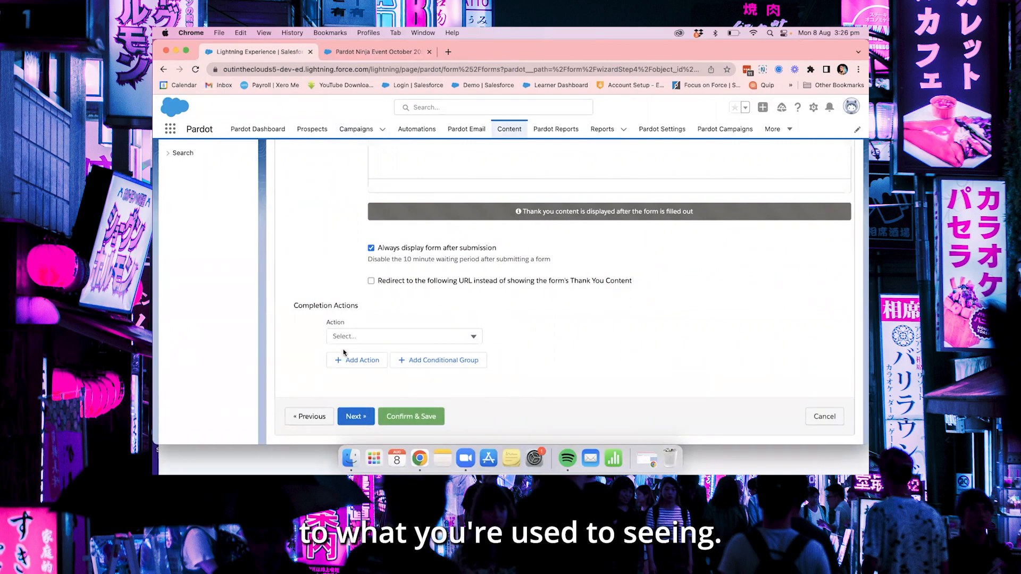
Set the form's completion action to Send auto responder email with the Event Invitation template.
{"action": "left_click", "coordinate": [388, 339]}
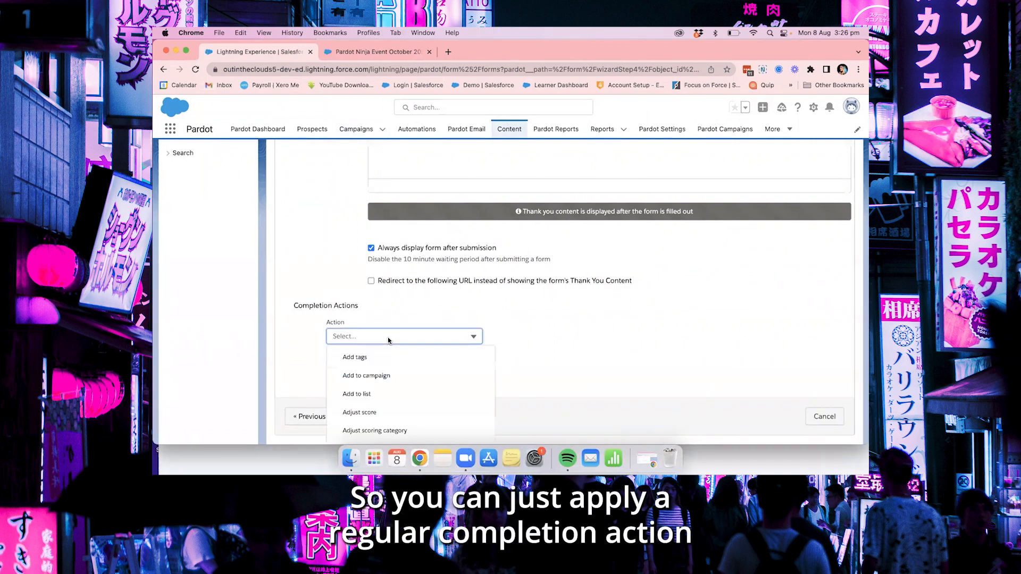
{"action": "scroll", "coordinate": [390, 349], "scroll_direction": "down", "scroll_amount": 5}
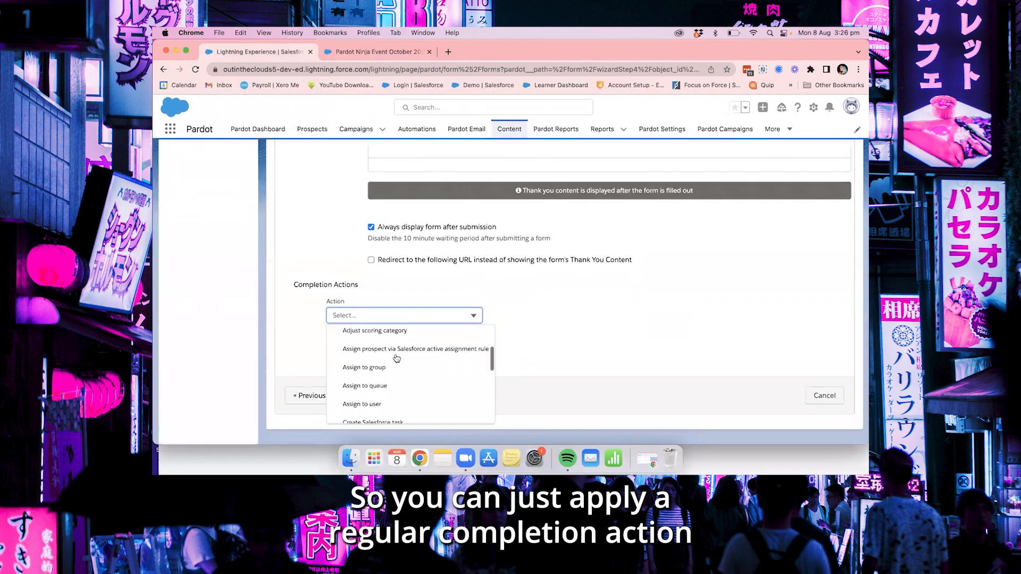
{"action": "scroll", "coordinate": [396, 358], "scroll_direction": "down", "scroll_amount": 3}
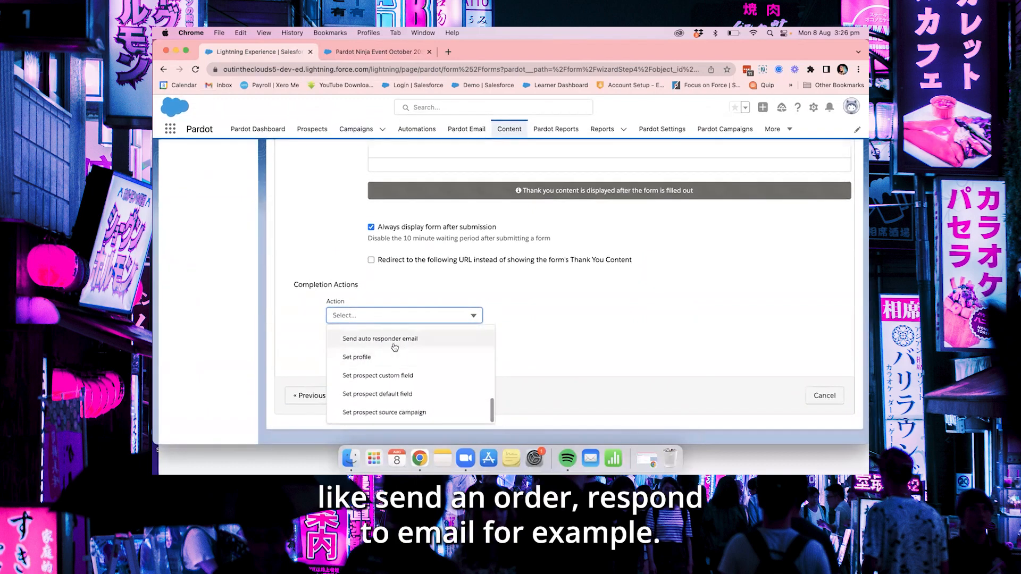
{"action": "left_click", "coordinate": [395, 343]}
{"action": "left_click", "coordinate": [542, 315]}
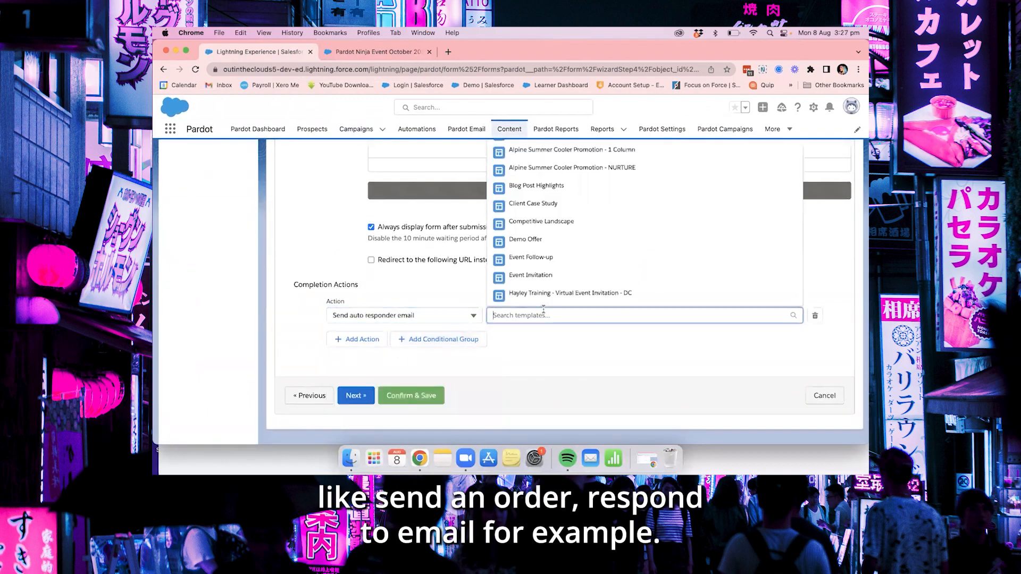
{"action": "left_click", "coordinate": [538, 275]}
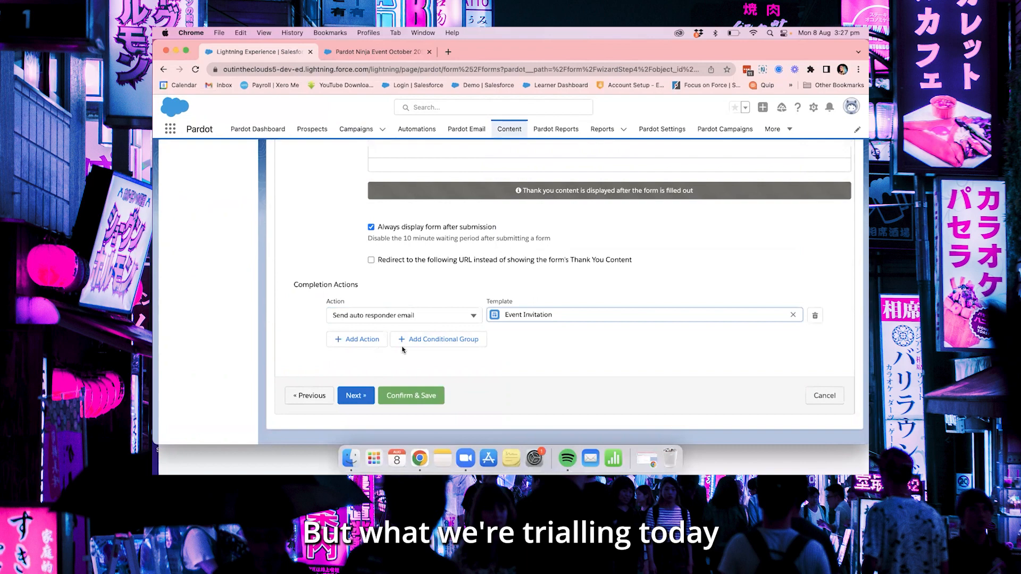
Add a conditional group to the completion actions that takes action based on Prospect Custom Field.
{"action": "left_click", "coordinate": [436, 341]}
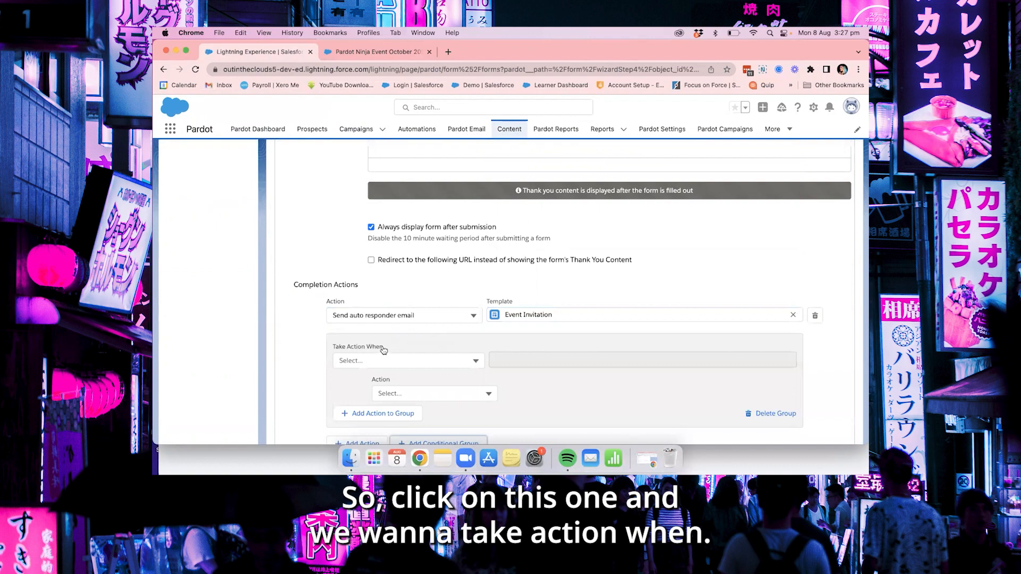
{"action": "left_click", "coordinate": [439, 361]}
{"action": "scroll", "coordinate": [429, 396], "scroll_direction": "down", "scroll_amount": 1}
{"action": "scroll", "coordinate": [429, 396], "scroll_direction": "down", "scroll_amount": 2}
{"action": "scroll", "coordinate": [532, 381], "scroll_direction": "down", "scroll_amount": 2}
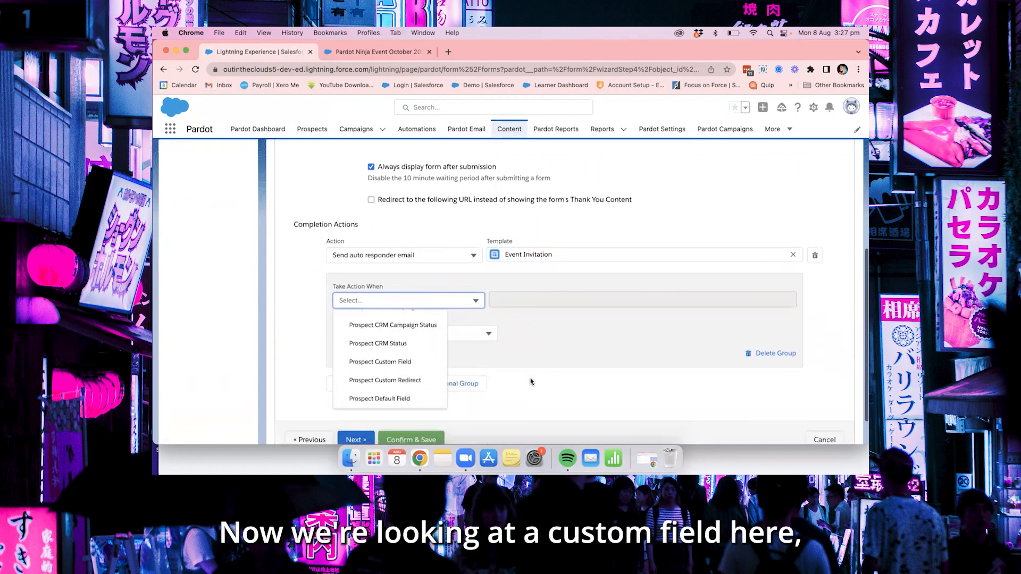
{"action": "left_click", "coordinate": [408, 362]}
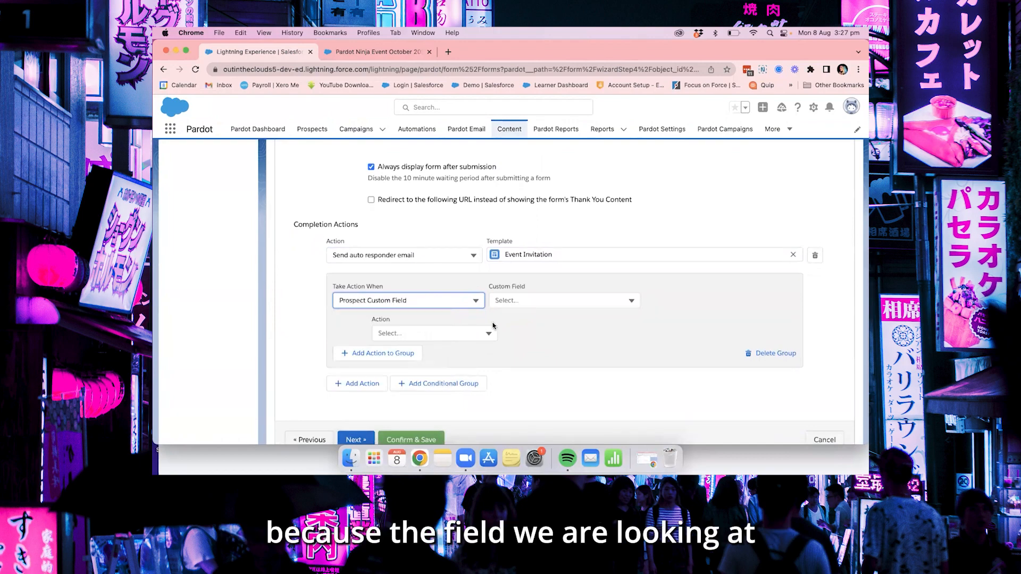
Define the group's condition as custom field "Will you be attending?" is Yes.
{"action": "left_click", "coordinate": [527, 303]}
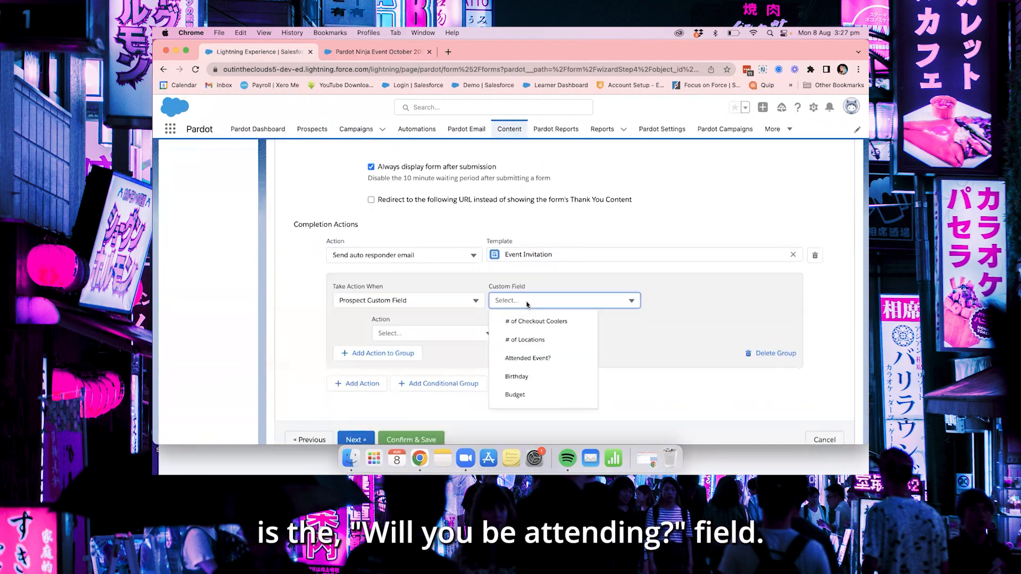
{"action": "scroll", "coordinate": [532, 351], "scroll_direction": "down", "scroll_amount": 10}
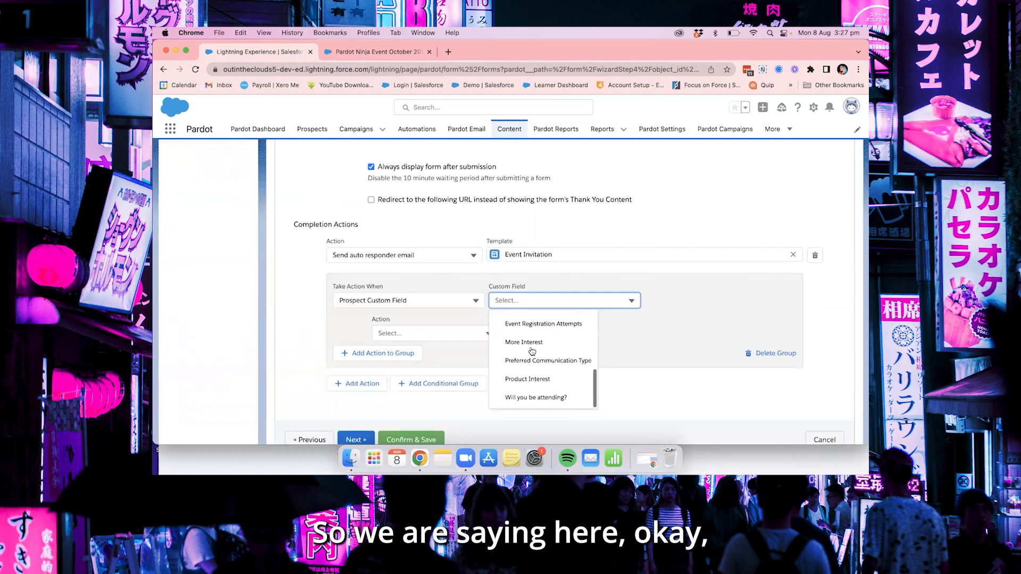
{"action": "left_click", "coordinate": [540, 397]}
{"action": "left_click", "coordinate": [675, 303]}
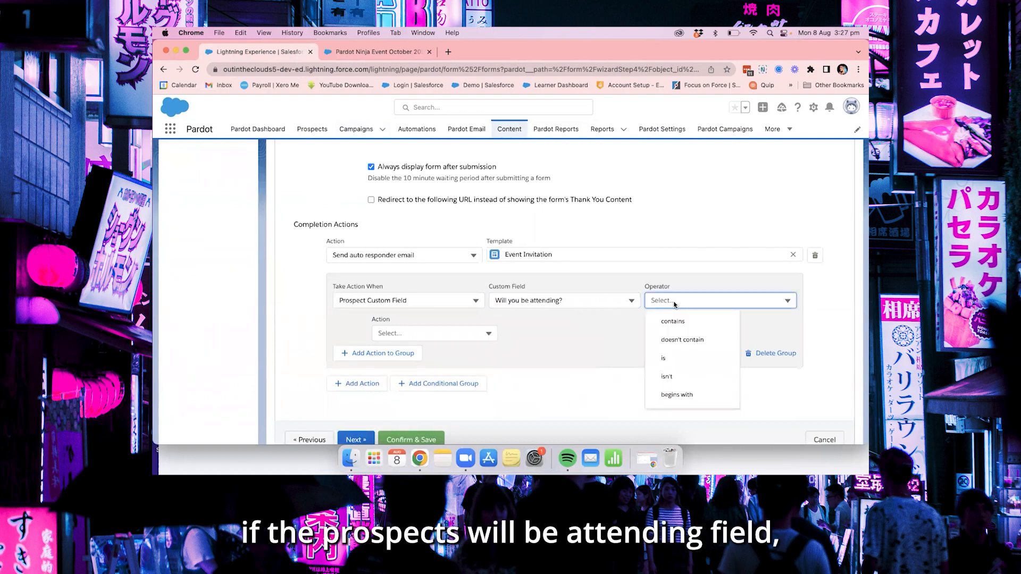
{"action": "left_click", "coordinate": [685, 360]}
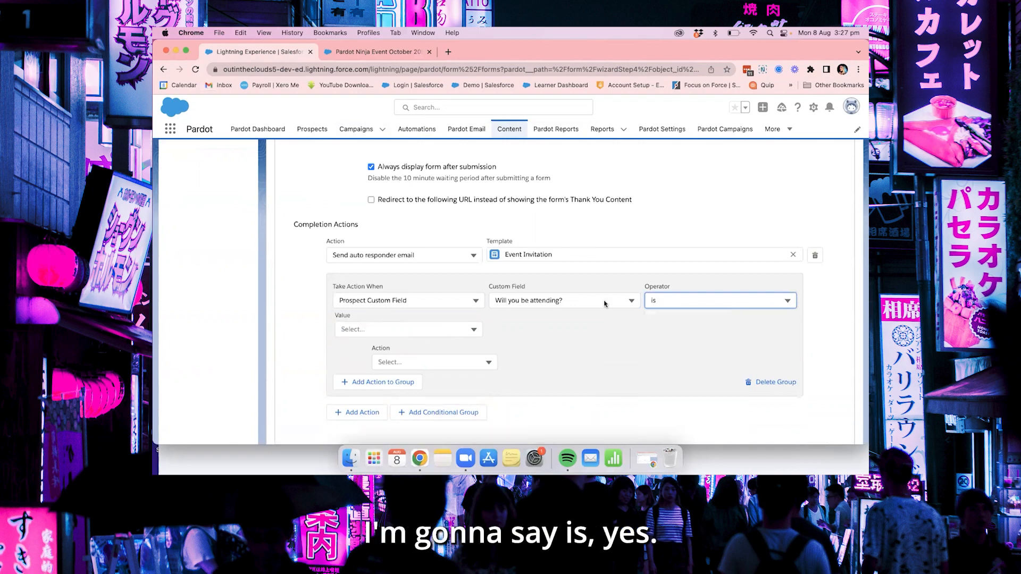
{"action": "left_click", "coordinate": [474, 330]}
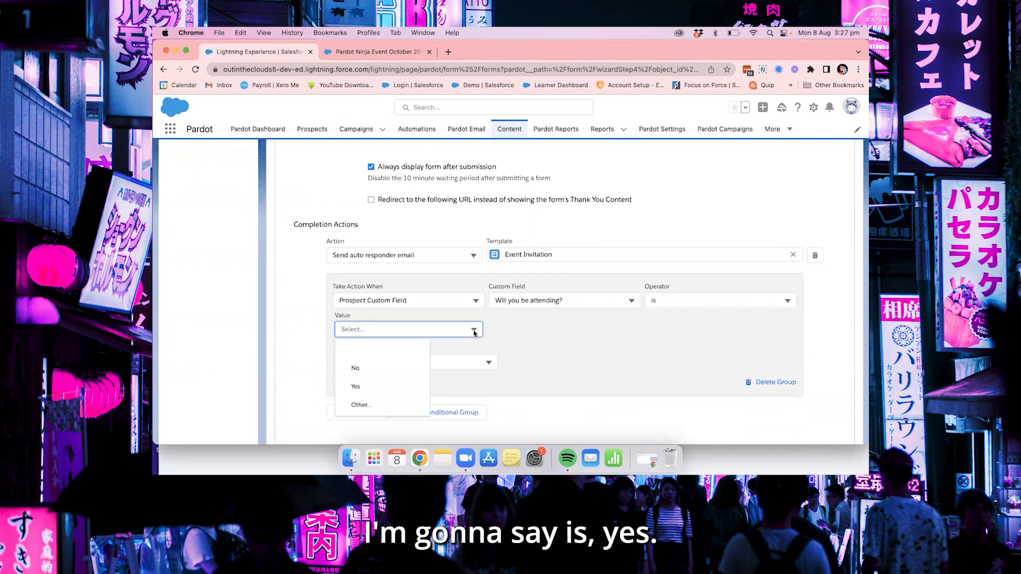
{"action": "left_click", "coordinate": [417, 388]}
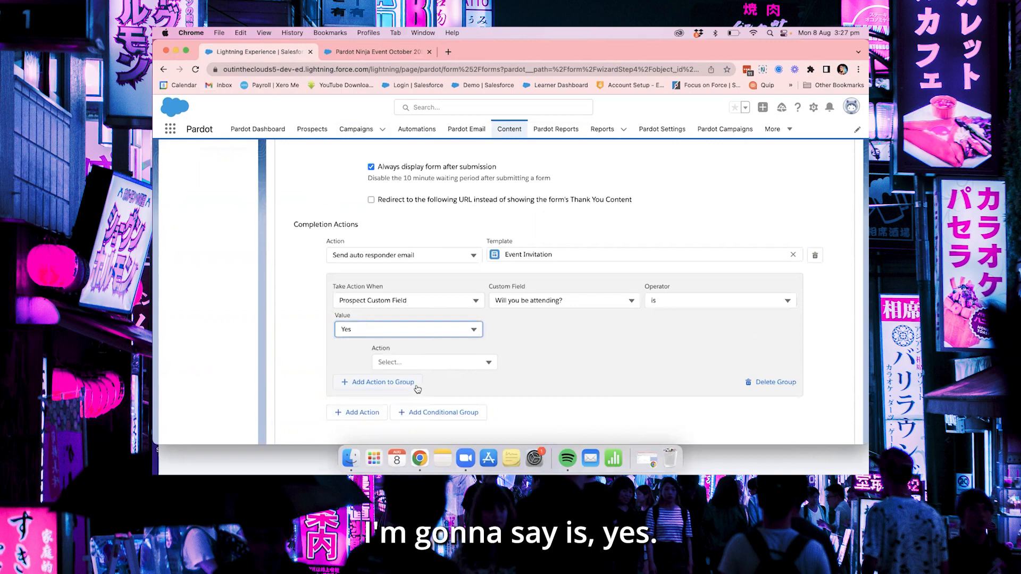
Set the group's action to Add to campaign, using Pardot Ninja Event October 2022 with member status Attending.
{"action": "left_click", "coordinate": [442, 365]}
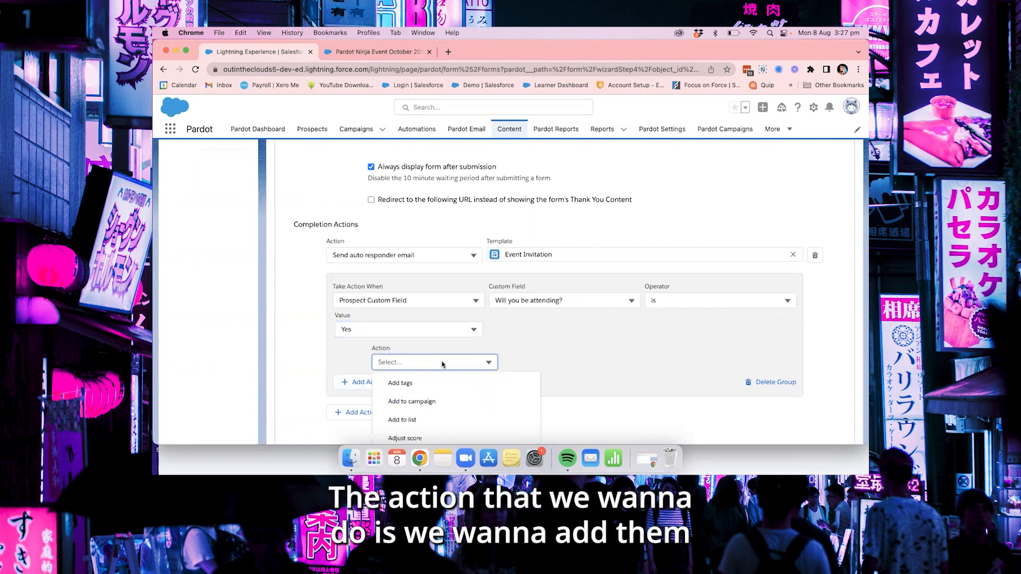
{"action": "scroll", "coordinate": [441, 364], "scroll_direction": "down", "scroll_amount": 3}
{"action": "left_click", "coordinate": [423, 344]}
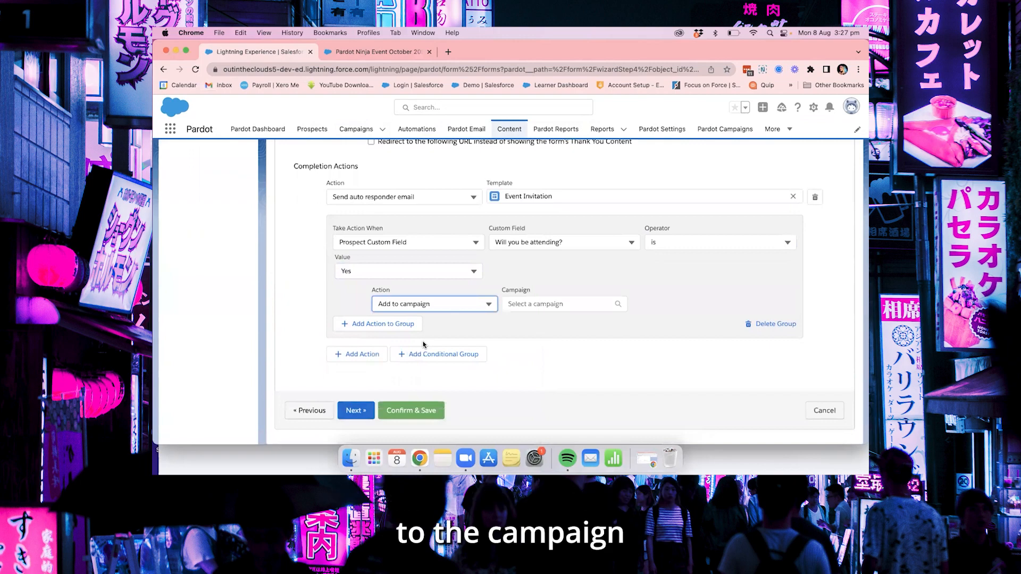
{"action": "left_click", "coordinate": [536, 302]}
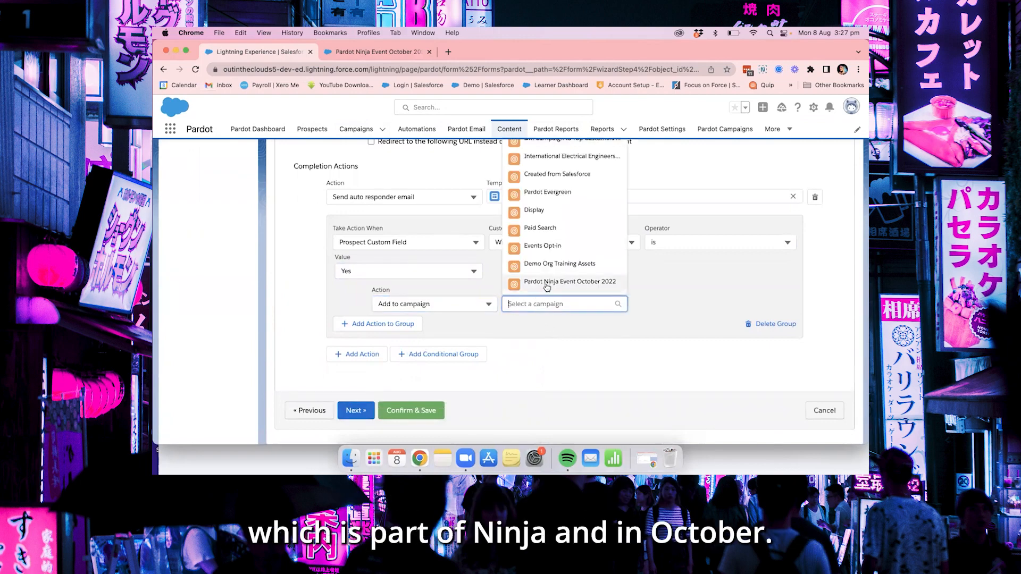
{"action": "left_click", "coordinate": [546, 283]}
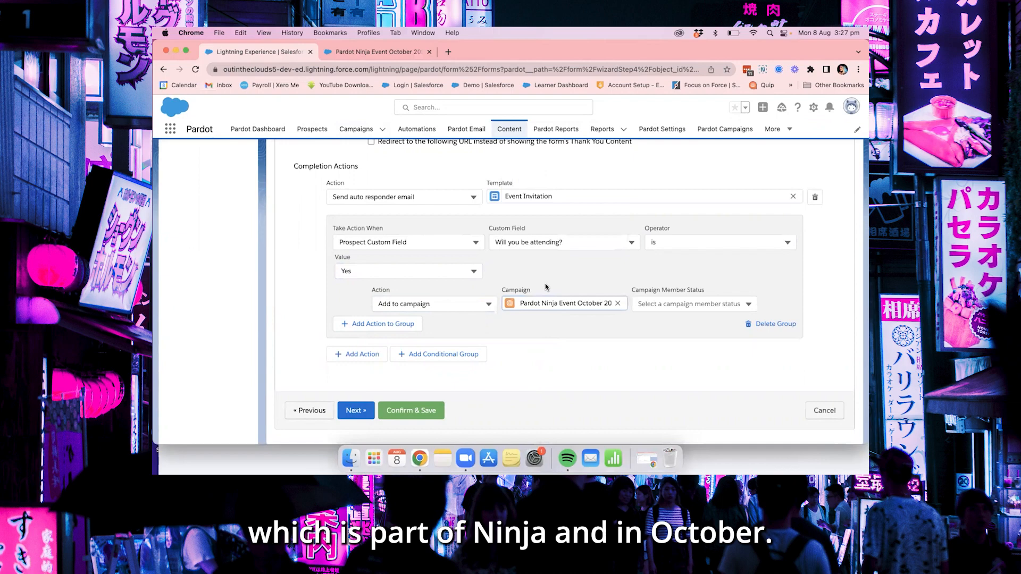
{"action": "left_click", "coordinate": [747, 304]}
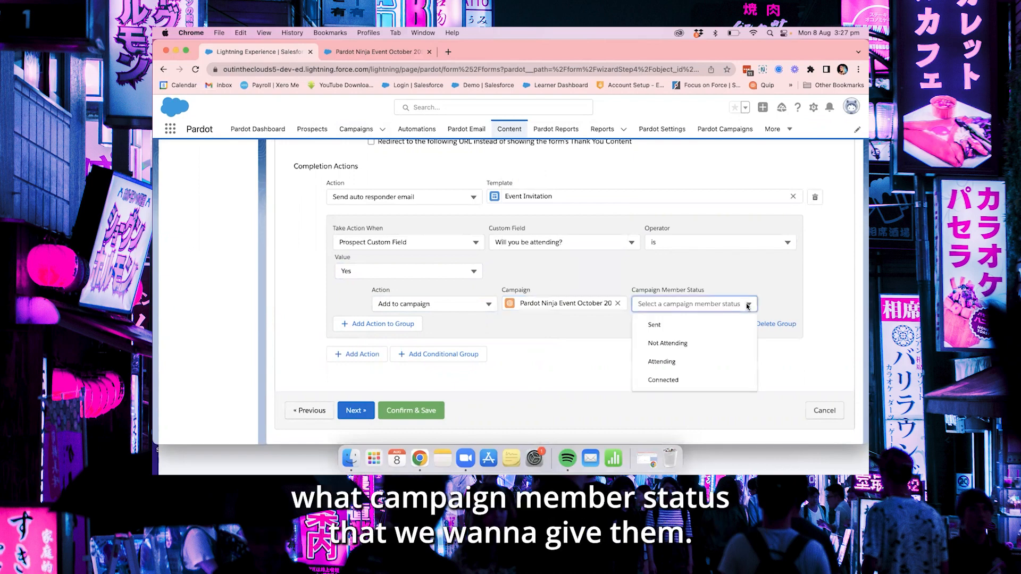
{"action": "left_click", "coordinate": [724, 362]}
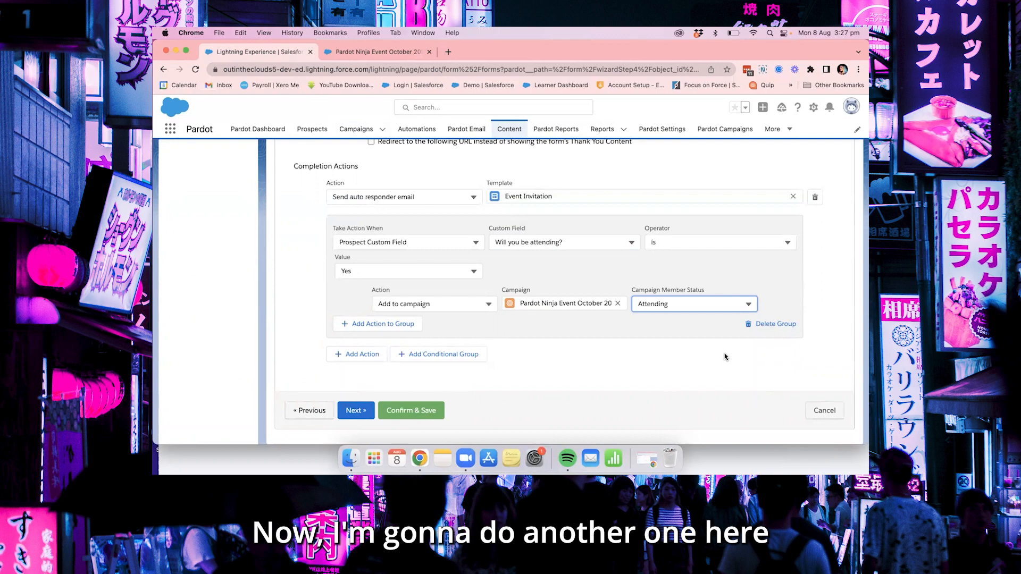
Add a second conditional group to the completion actions that takes action based on Prospect Custom Field.
{"action": "left_click", "coordinate": [421, 356]}
{"action": "scroll", "coordinate": [421, 356], "scroll_direction": "down", "scroll_amount": 2}
{"action": "left_click", "coordinate": [414, 318]}
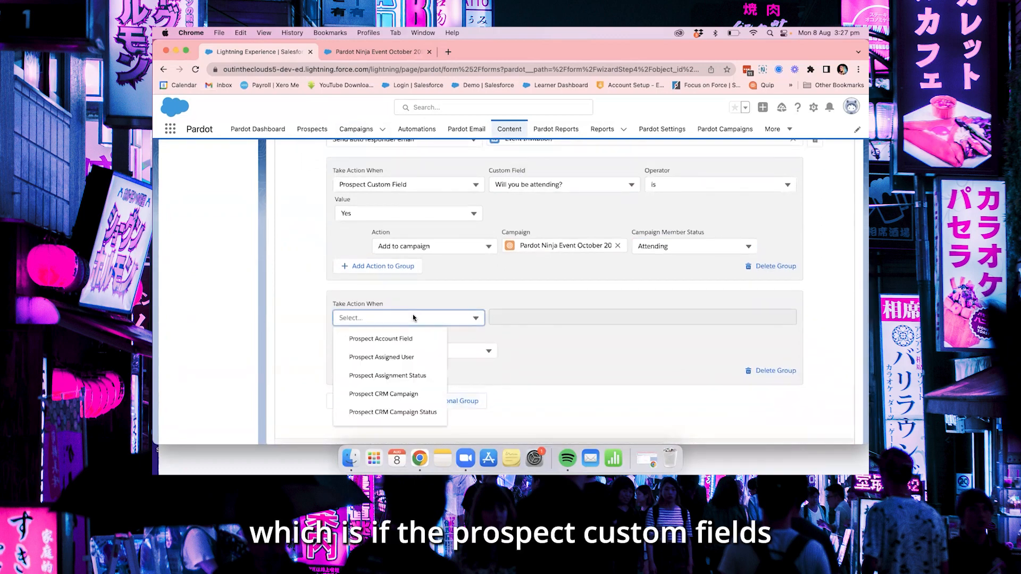
{"action": "scroll", "coordinate": [410, 393], "scroll_direction": "down", "scroll_amount": 2}
{"action": "left_click", "coordinate": [409, 397]}
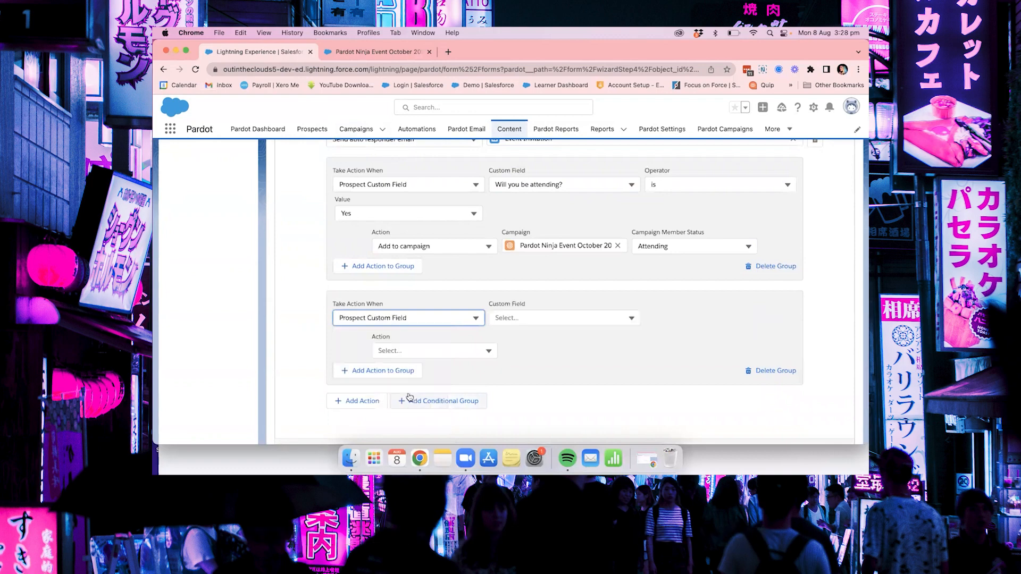
Define the second group's condition as custom field "Will you be attending?" is No.
{"action": "left_click", "coordinate": [543, 318]}
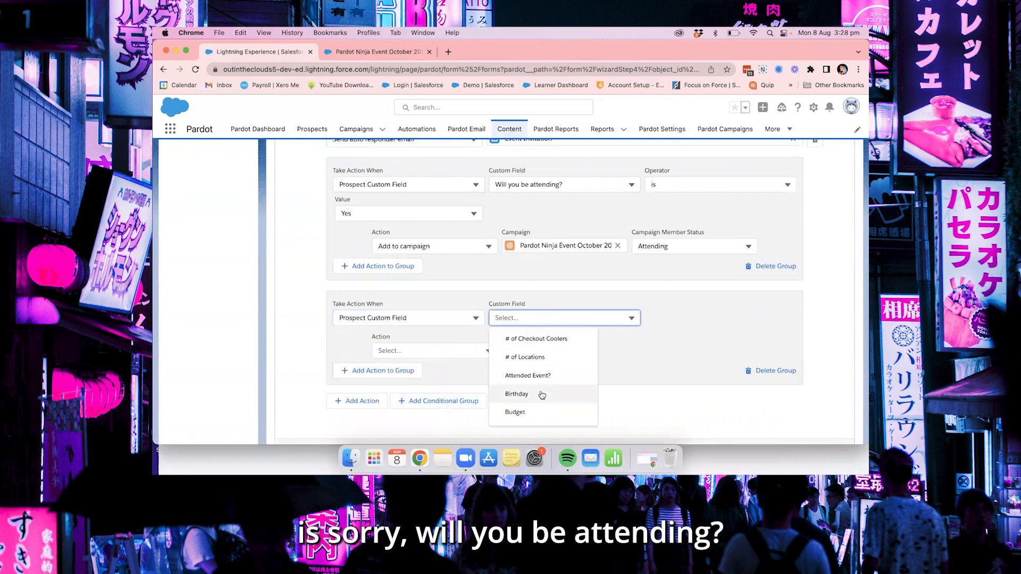
{"action": "scroll", "coordinate": [542, 395], "scroll_direction": "down", "scroll_amount": 5}
{"action": "left_click", "coordinate": [546, 415]}
{"action": "left_click", "coordinate": [686, 318]}
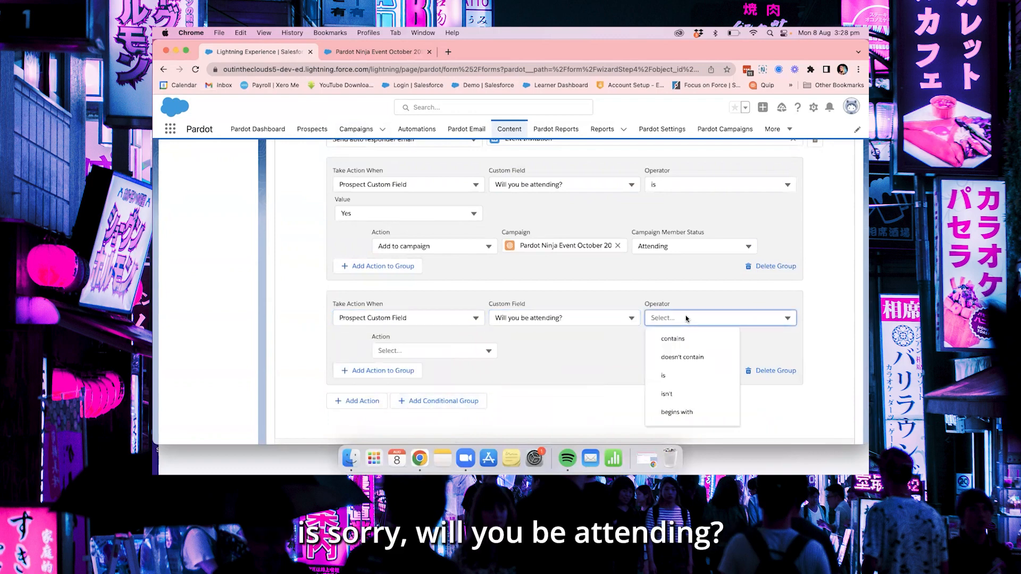
{"action": "left_click", "coordinate": [685, 376]}
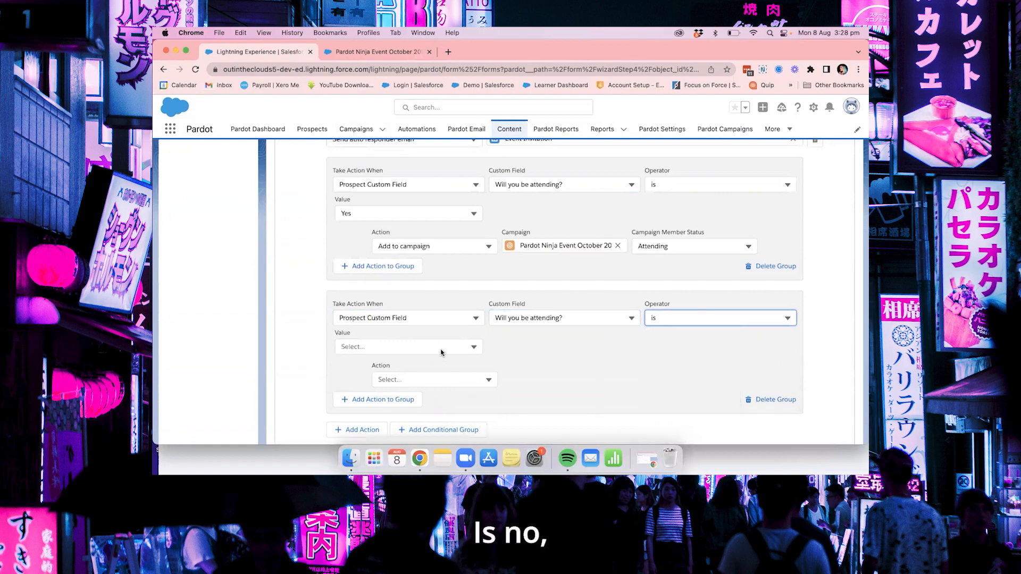
{"action": "left_click", "coordinate": [441, 352]}
{"action": "left_click", "coordinate": [429, 384]}
Set the second group's action to Add to campaign, using Pardot Ninja Event October 2022 with member status Not Attending.
{"action": "left_click", "coordinate": [439, 382]}
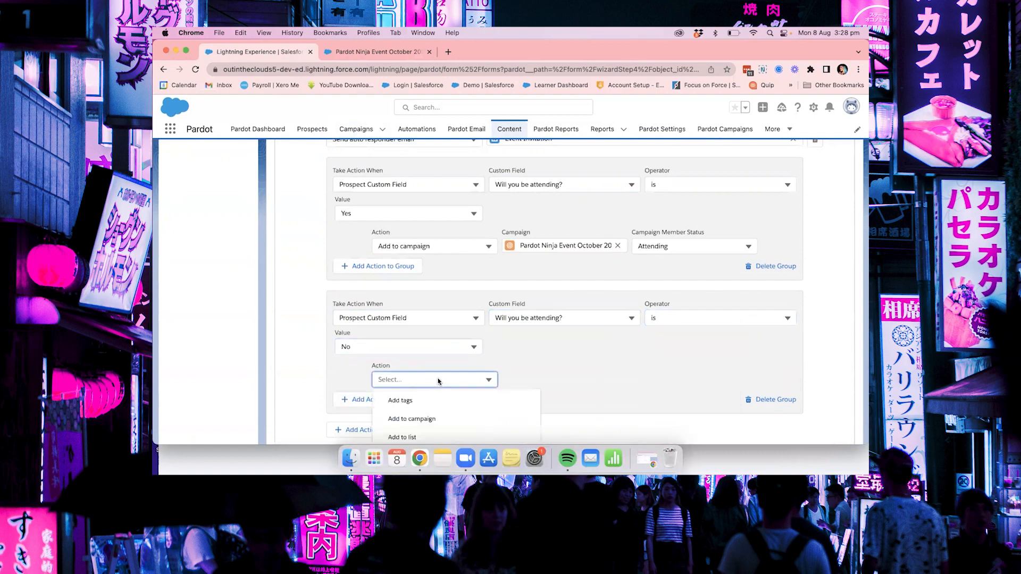
{"action": "left_click", "coordinate": [484, 419]}
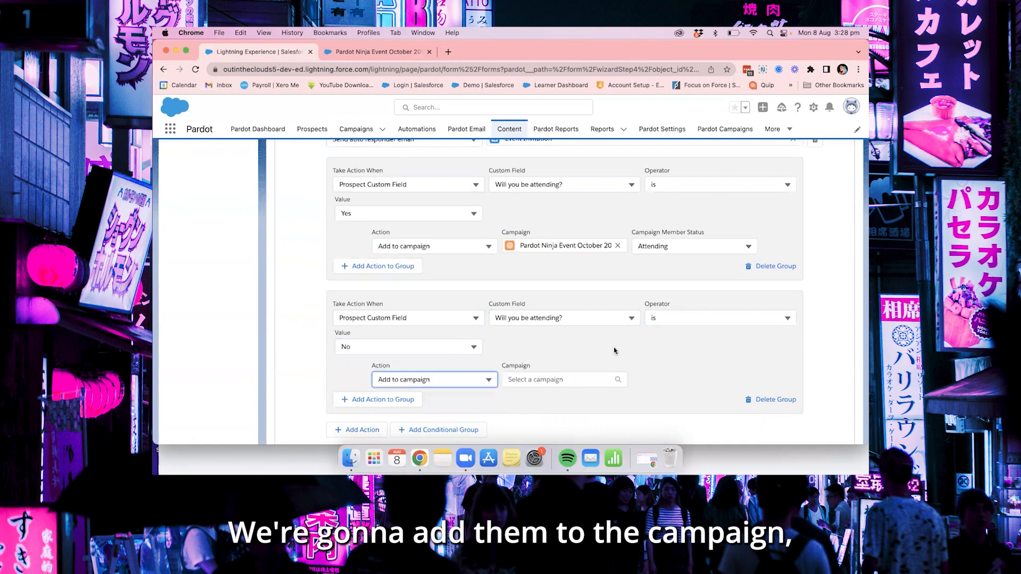
{"action": "left_click", "coordinate": [589, 380]}
{"action": "left_click", "coordinate": [589, 360]}
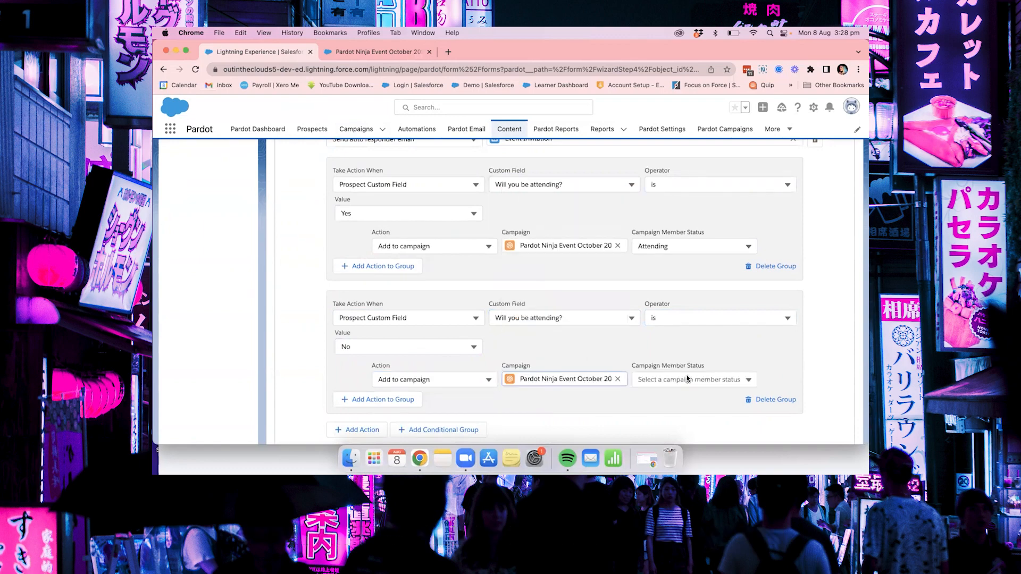
{"action": "left_click", "coordinate": [687, 379]}
{"action": "scroll", "coordinate": [686, 380], "scroll_direction": "down", "scroll_amount": 3}
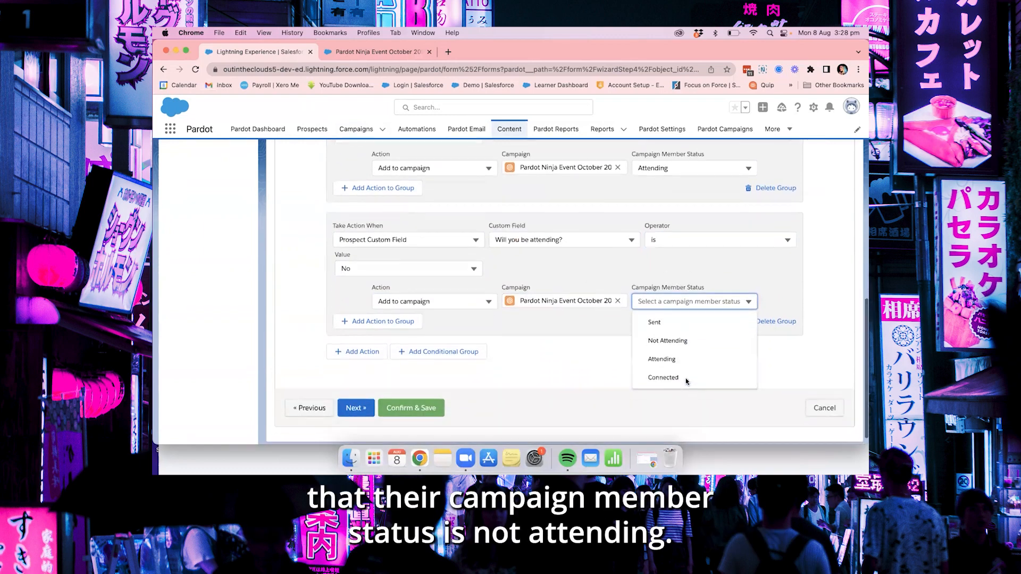
{"action": "left_click", "coordinate": [678, 346]}
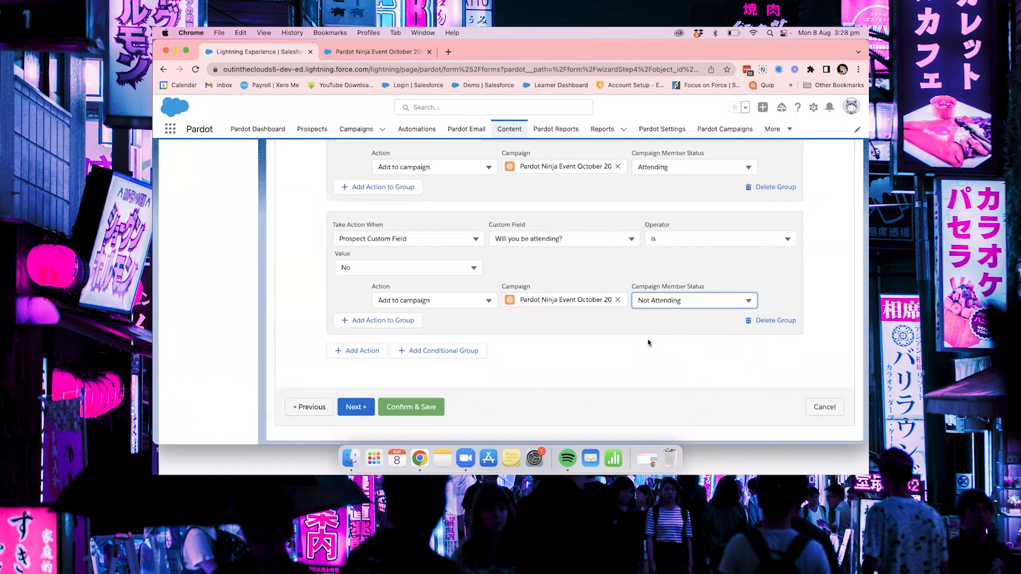
Add a further action to the conditional group for the Yes answer and set it to Notify assigned user.
{"action": "scroll", "coordinate": [615, 330], "scroll_direction": "up", "scroll_amount": 2}
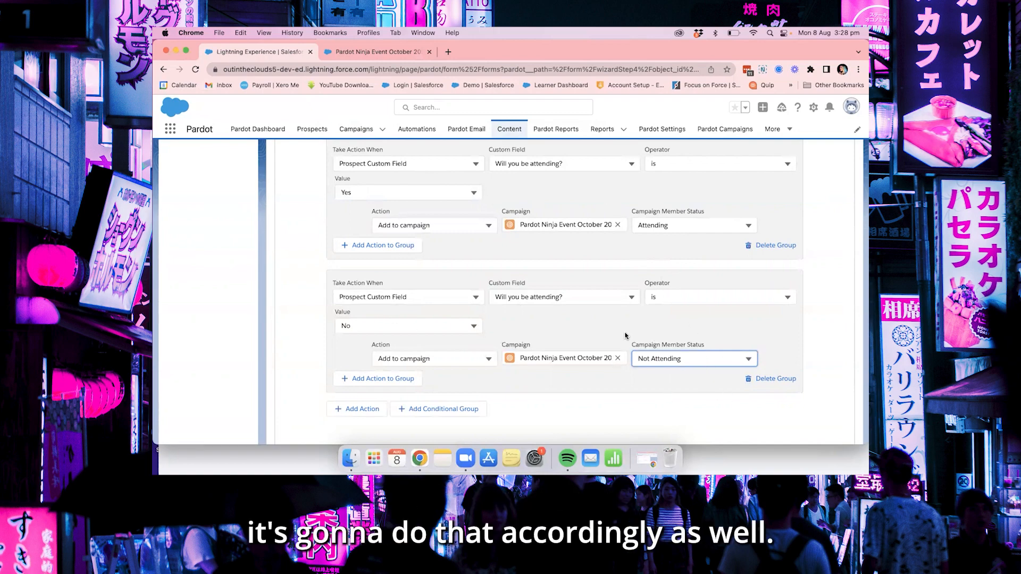
{"action": "scroll", "coordinate": [625, 341], "scroll_direction": "up", "scroll_amount": 1}
{"action": "scroll", "coordinate": [625, 341], "scroll_direction": "down", "scroll_amount": 4}
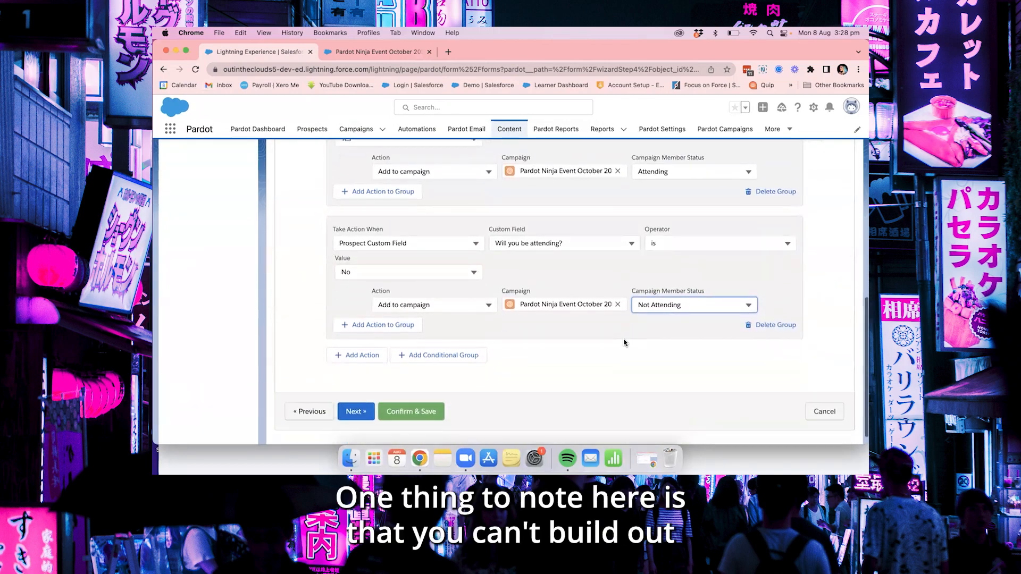
{"action": "scroll", "coordinate": [401, 415], "scroll_direction": "up", "scroll_amount": 4}
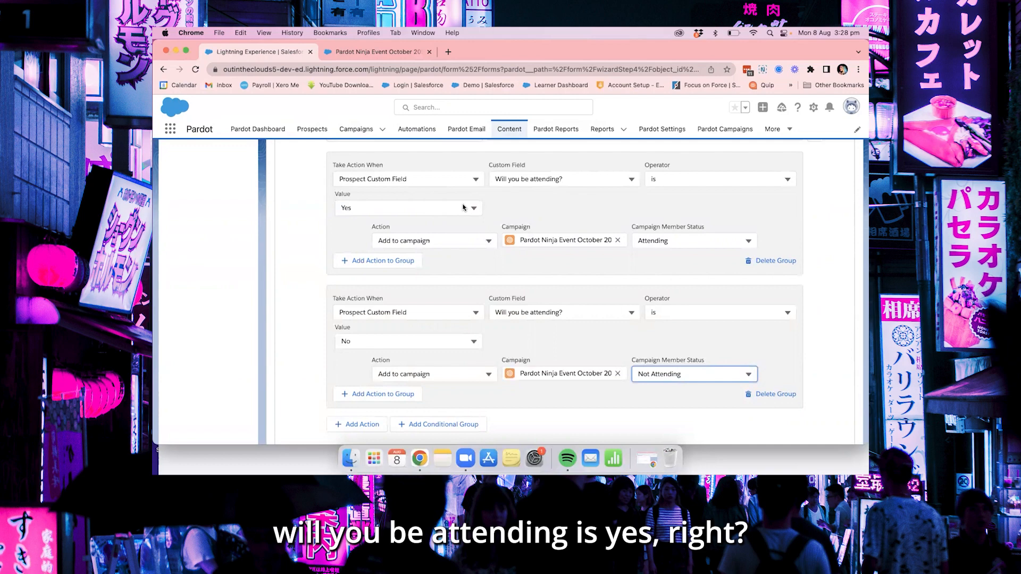
{"action": "left_click", "coordinate": [396, 263]}
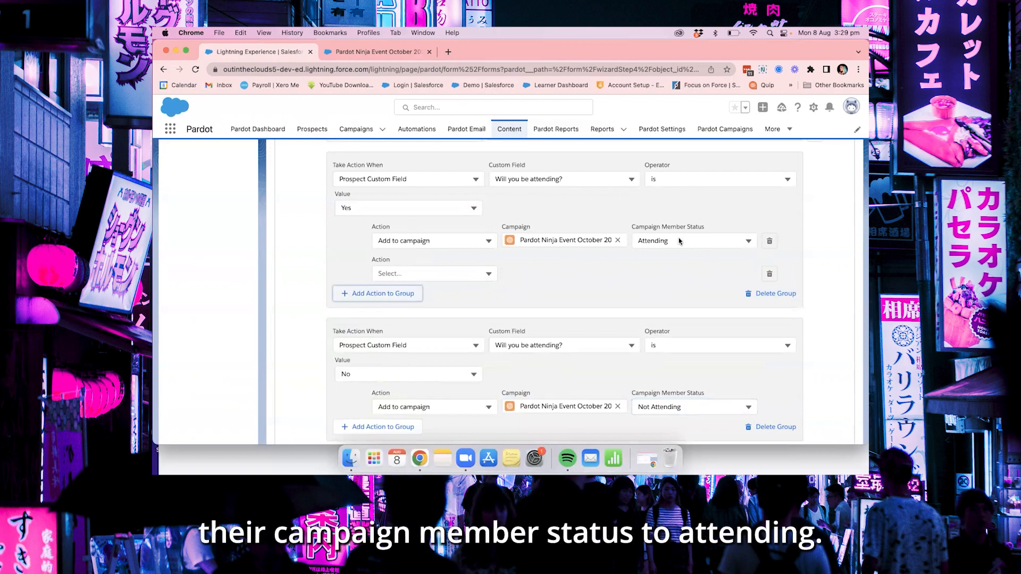
{"action": "left_click", "coordinate": [489, 274]}
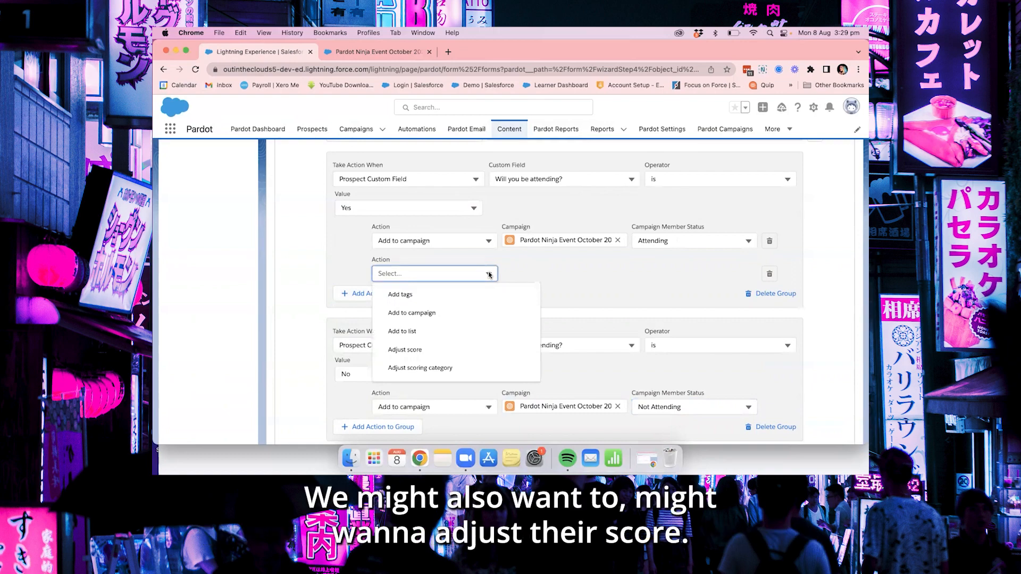
{"action": "scroll", "coordinate": [494, 335], "scroll_direction": "down", "scroll_amount": 5}
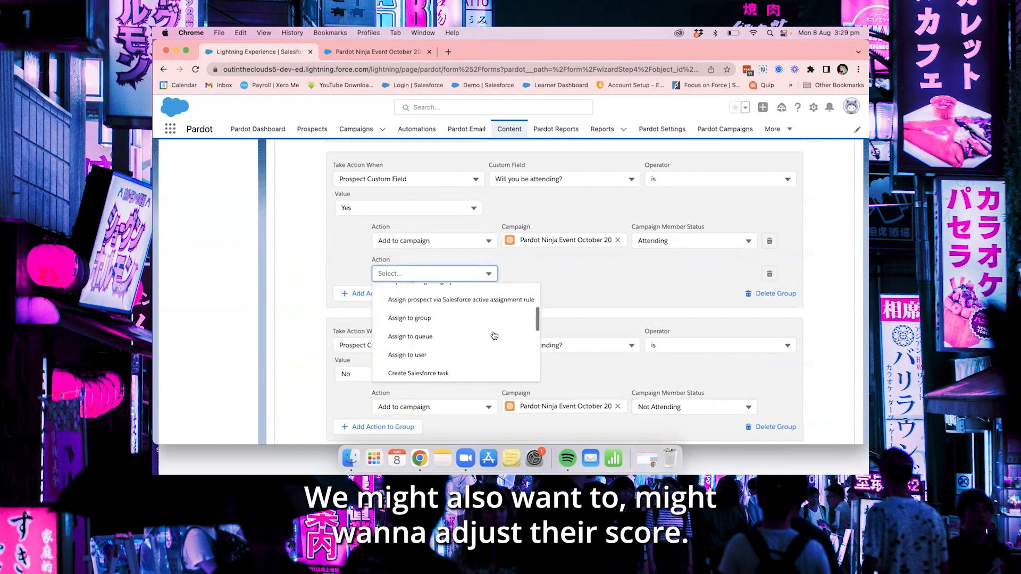
{"action": "scroll", "coordinate": [494, 335], "scroll_direction": "up", "scroll_amount": 5}
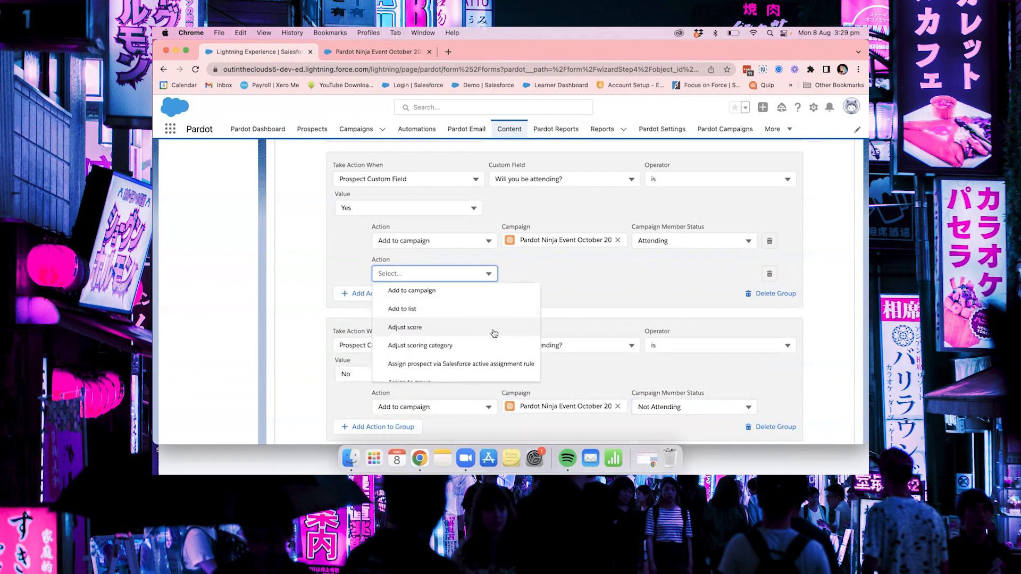
{"action": "scroll", "coordinate": [494, 334], "scroll_direction": "down", "scroll_amount": 4}
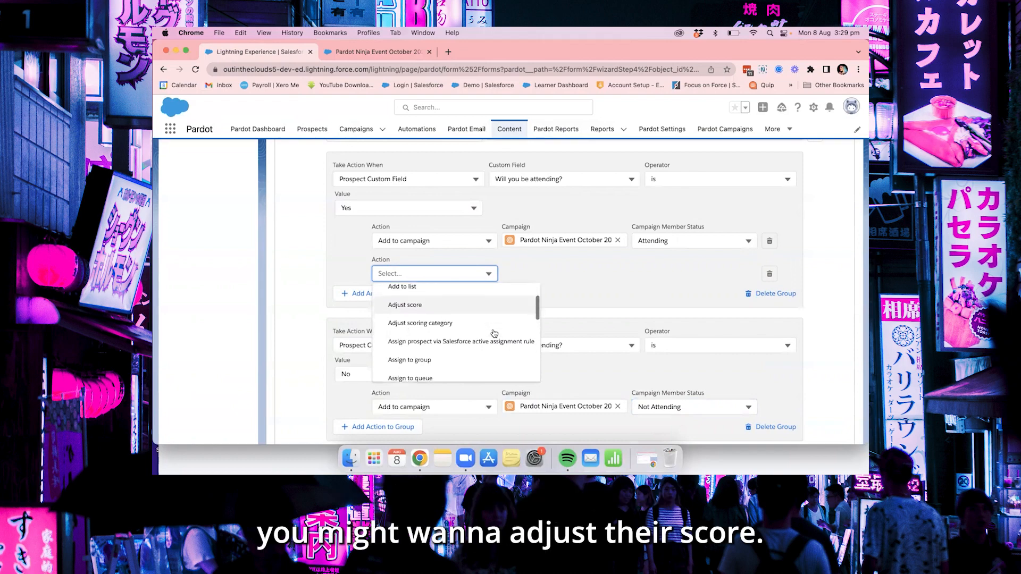
{"action": "scroll", "coordinate": [494, 334], "scroll_direction": "down", "scroll_amount": 2}
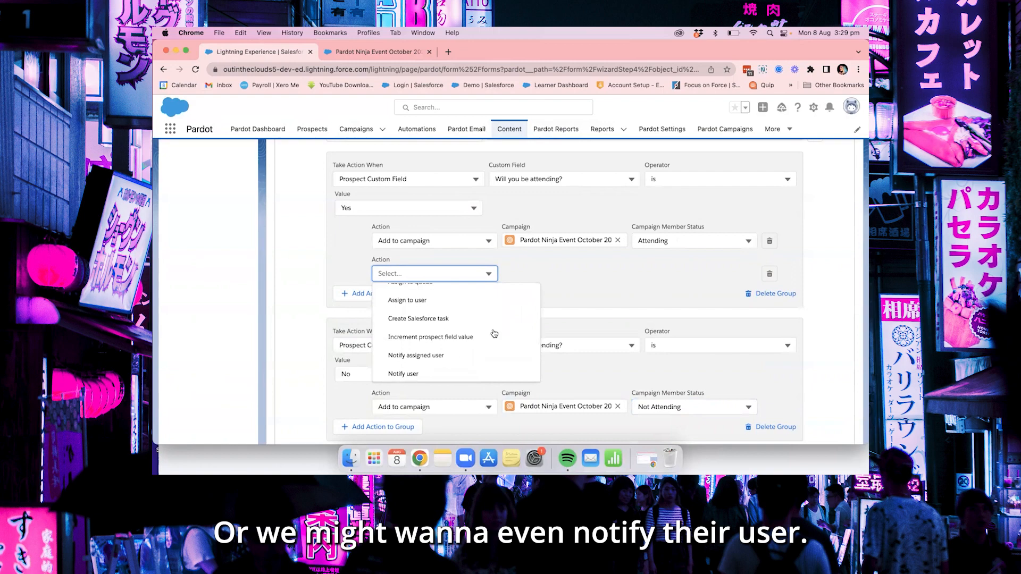
{"action": "left_click", "coordinate": [458, 356]}
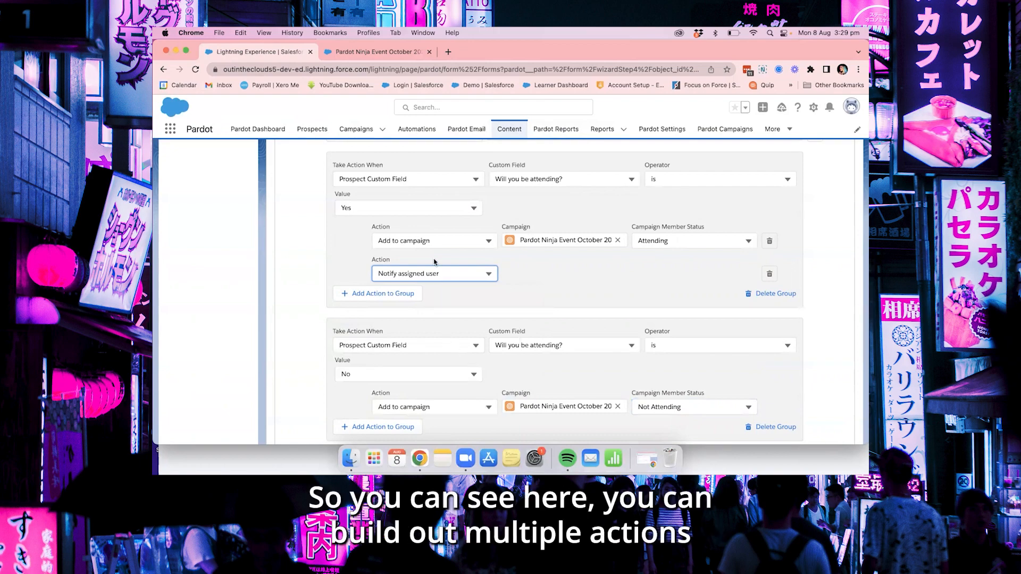
Confirm and save the Event Registration form with its conditional completion actions.
{"action": "scroll", "coordinate": [441, 326], "scroll_direction": "up", "scroll_amount": 1}
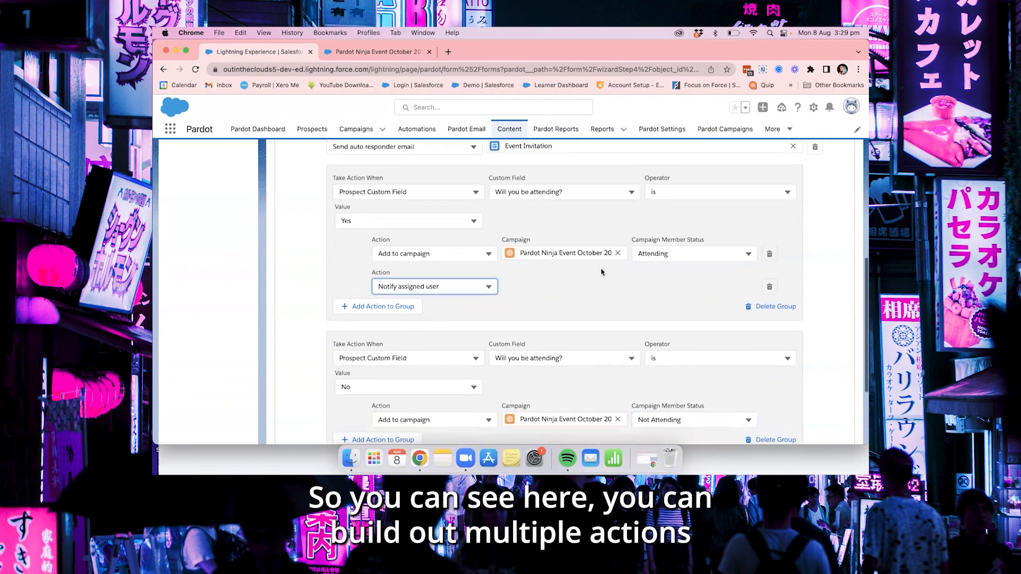
{"action": "scroll", "coordinate": [626, 204], "scroll_direction": "down", "scroll_amount": 1}
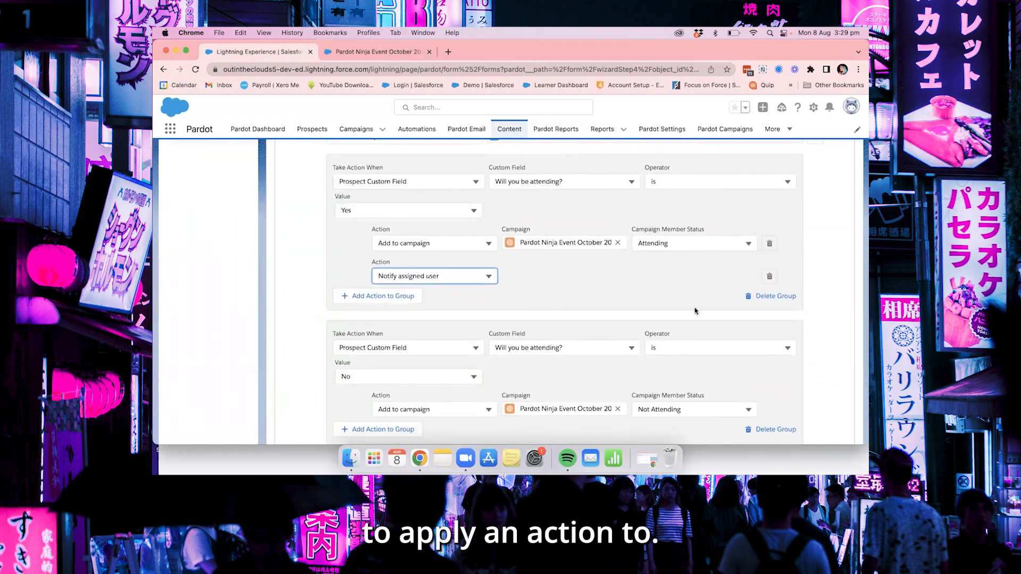
{"action": "scroll", "coordinate": [695, 311], "scroll_direction": "right", "scroll_amount": 1}
{"action": "scroll", "coordinate": [695, 311], "scroll_direction": "left", "scroll_amount": 1}
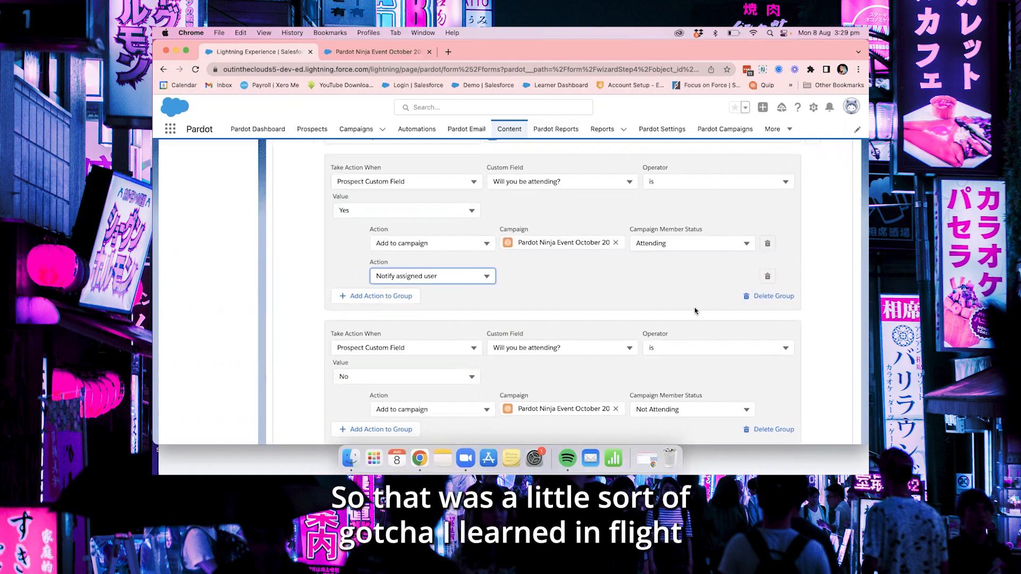
{"action": "scroll", "coordinate": [695, 310], "scroll_direction": "down", "scroll_amount": 5}
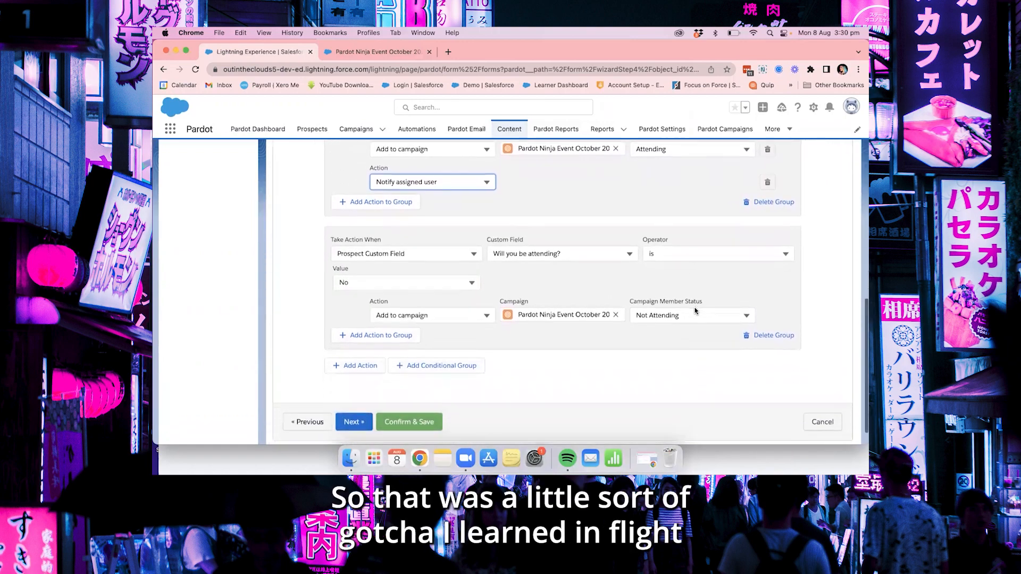
{"action": "scroll", "coordinate": [694, 310], "scroll_direction": "up", "scroll_amount": 2}
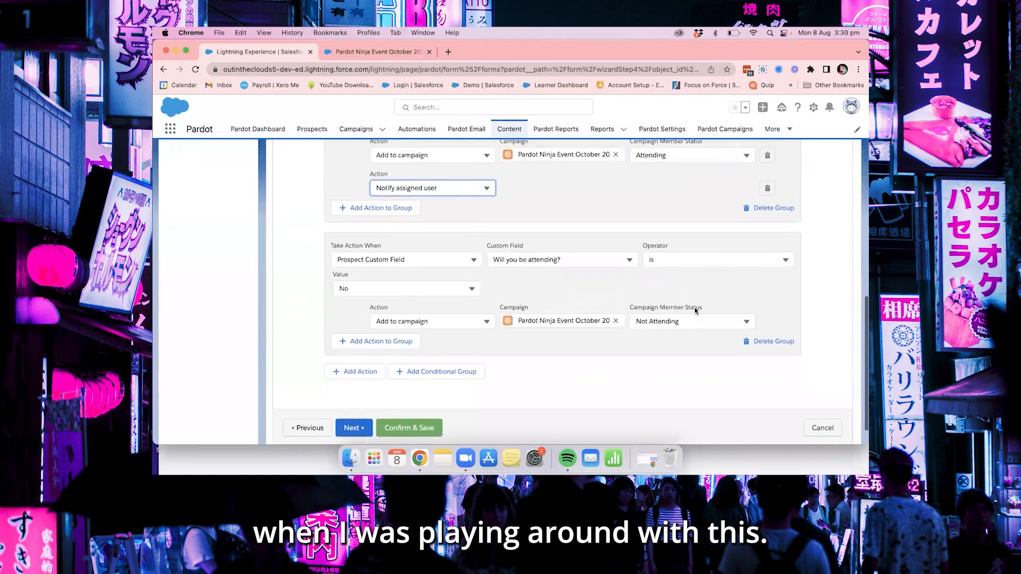
{"action": "scroll", "coordinate": [695, 311], "scroll_direction": "up", "scroll_amount": 2}
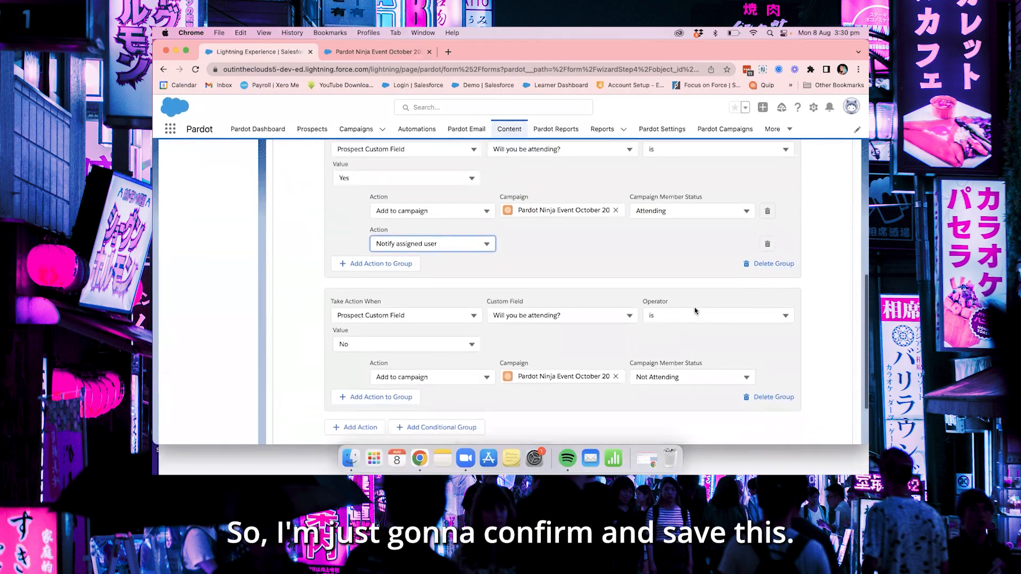
{"action": "scroll", "coordinate": [511, 402], "scroll_direction": "down", "scroll_amount": 3}
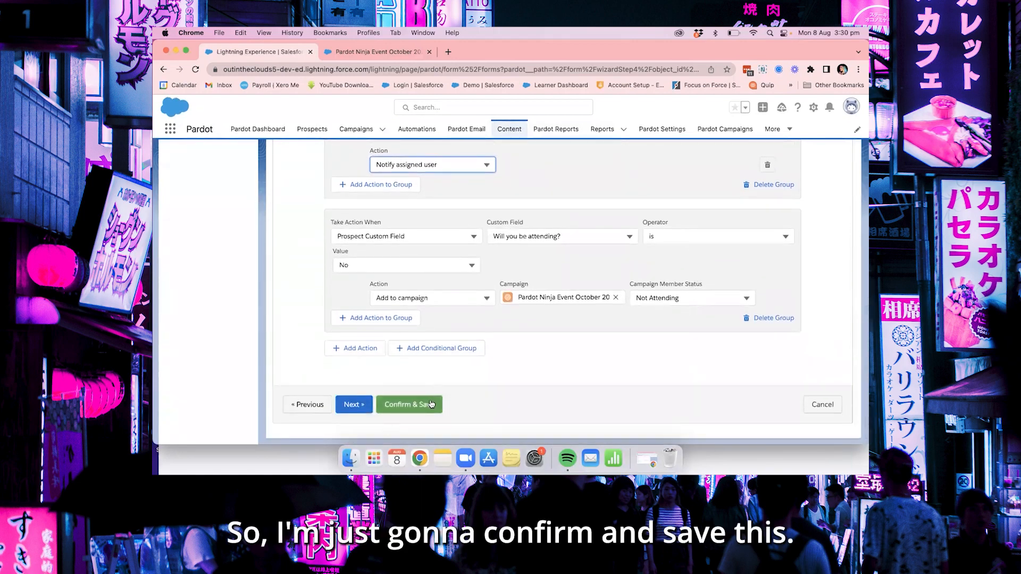
{"action": "left_click", "coordinate": [431, 404]}
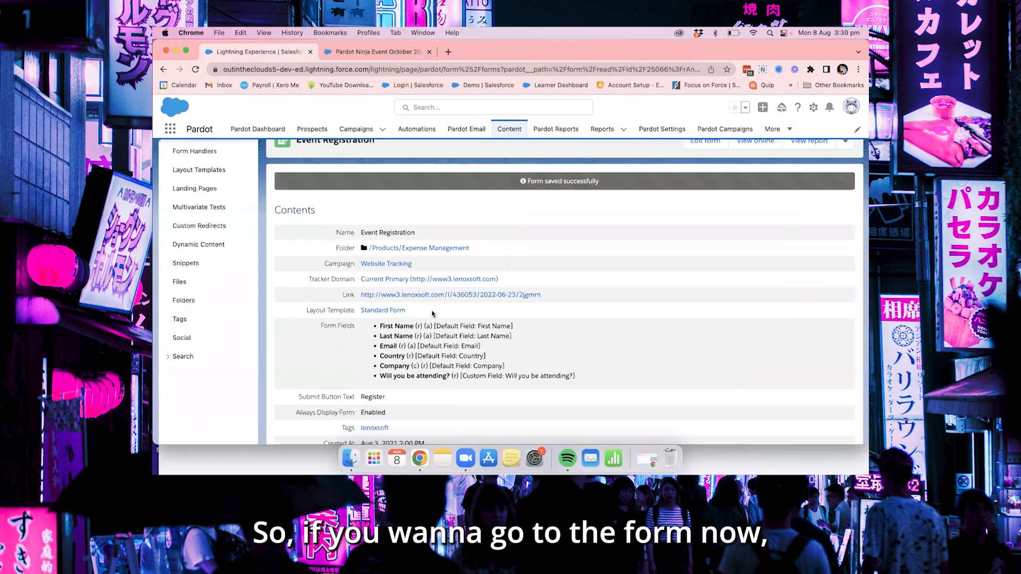
Open the live Event Registration form through its public link and go through the prefilled name fields.
{"action": "left_click", "coordinate": [425, 295]}
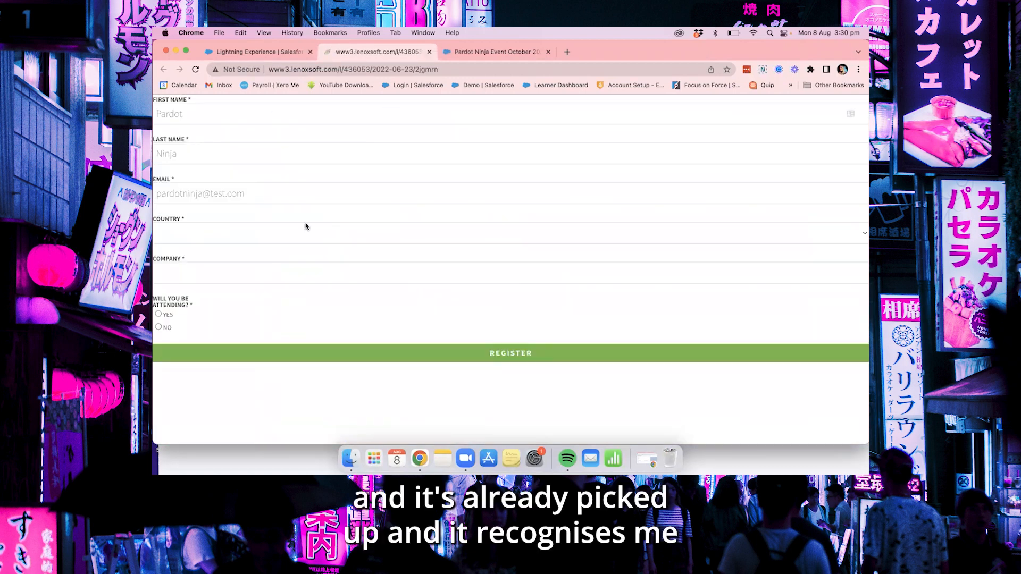
{"action": "left_click", "coordinate": [200, 116]}
{"action": "left_click", "coordinate": [196, 153]}
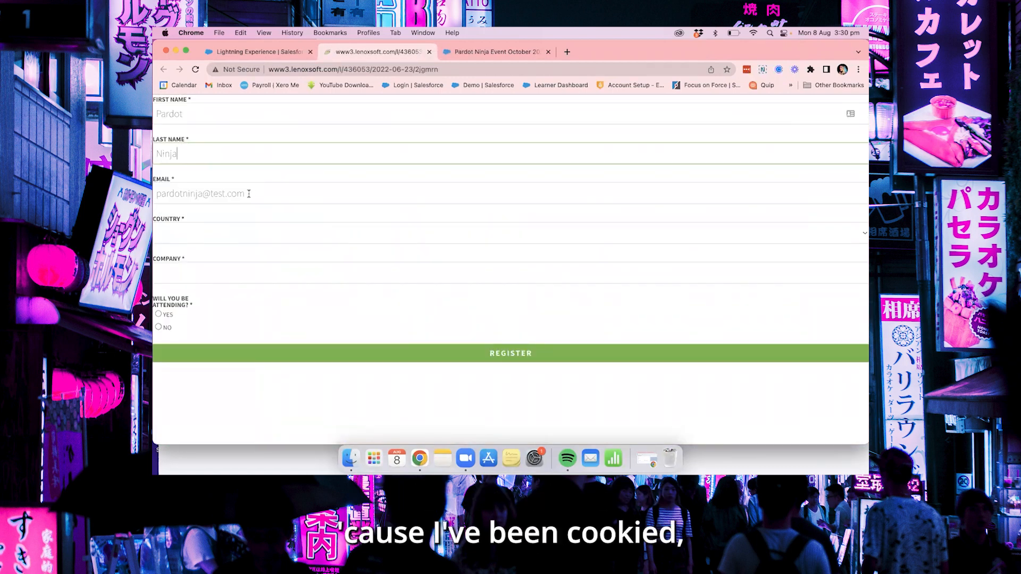
Submit the registration with country Australia, company Out In The Clouds and Yes for "Will you be attending?".
{"action": "left_click", "coordinate": [177, 239]}
{"action": "left_click", "coordinate": [178, 246]}
{"action": "left_click", "coordinate": [186, 266]}
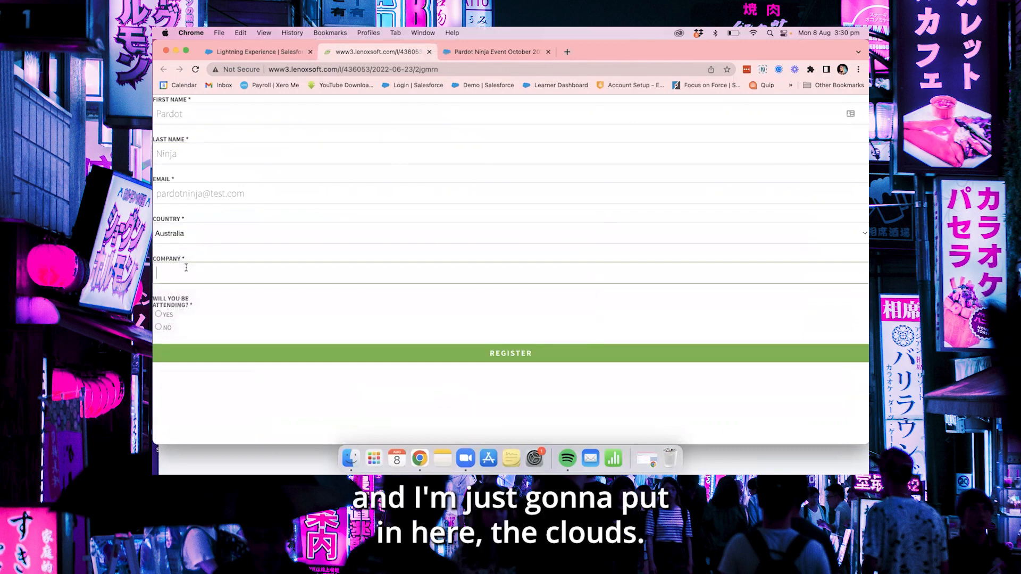
{"action": "type", "text": "Out In The Clouds"}
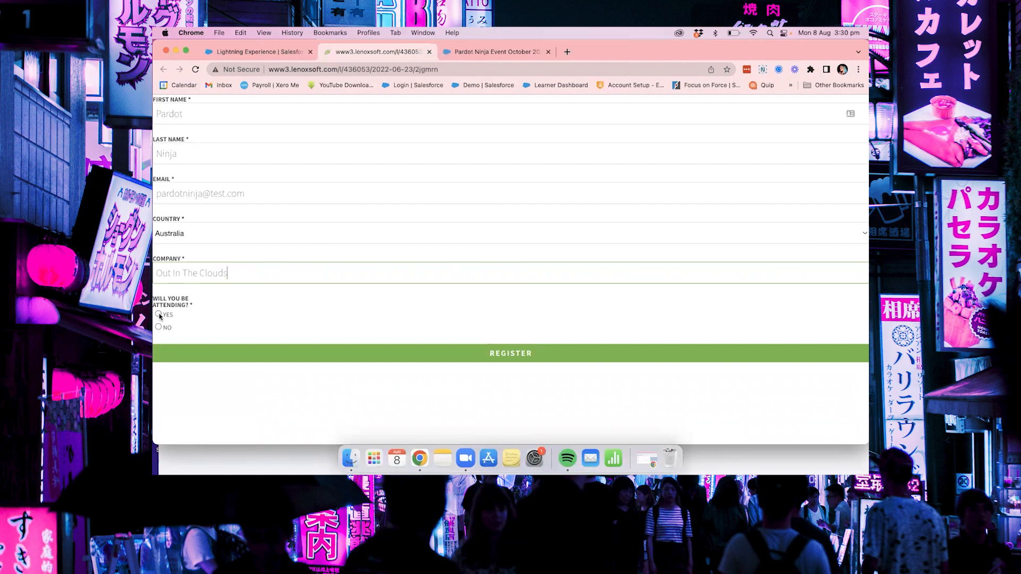
{"action": "left_click", "coordinate": [159, 315]}
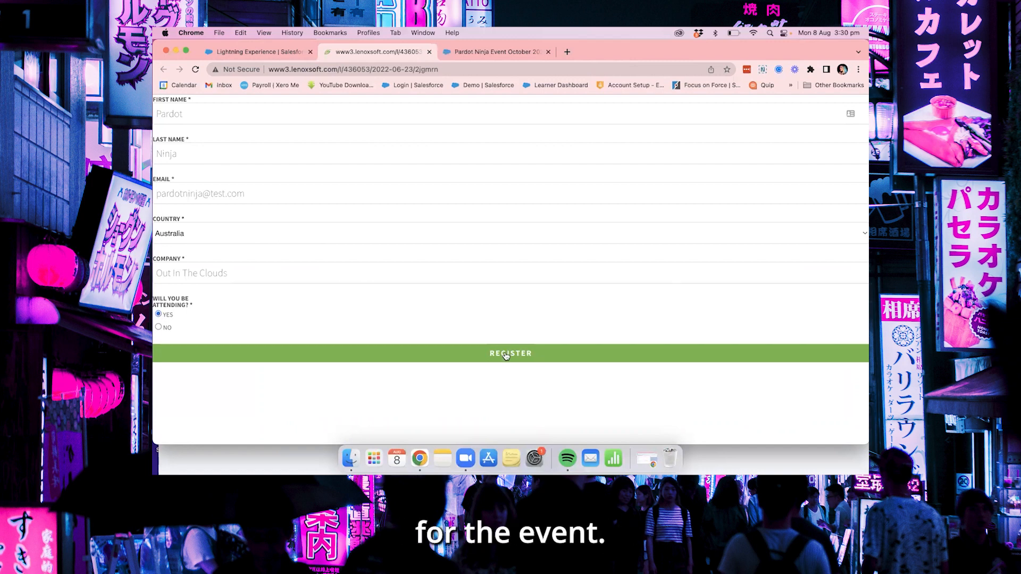
{"action": "left_click", "coordinate": [506, 354]}
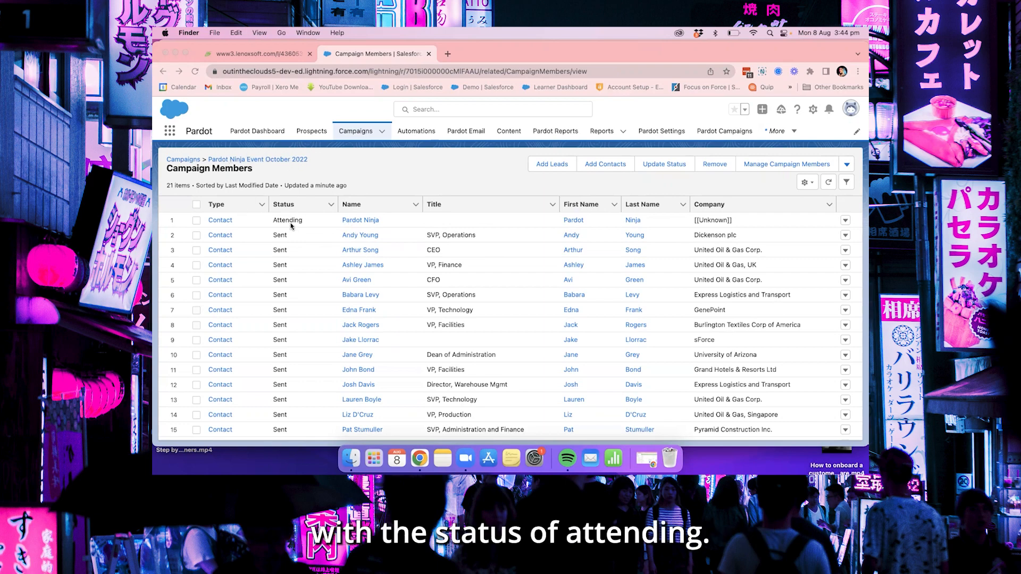
Open the Pardot Ninja Event October 2022 campaign record from its campaign members list.
{"action": "left_click", "coordinate": [284, 164]}
{"action": "left_click", "coordinate": [277, 160]}
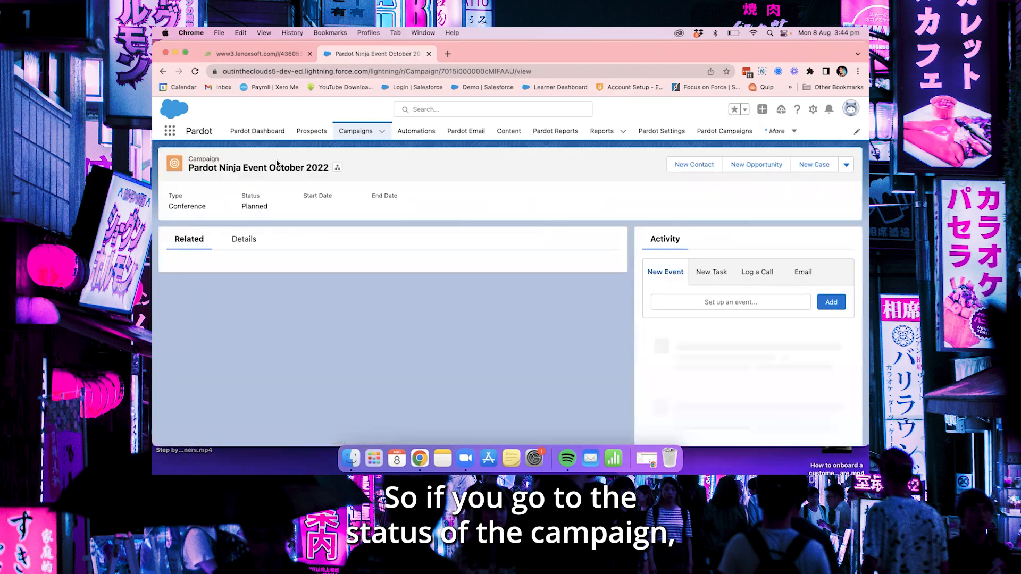
Examine the Campaign Members chart of the October event campaign for the number of members in each status.
{"action": "scroll", "coordinate": [290, 207], "scroll_direction": "down", "scroll_amount": 5}
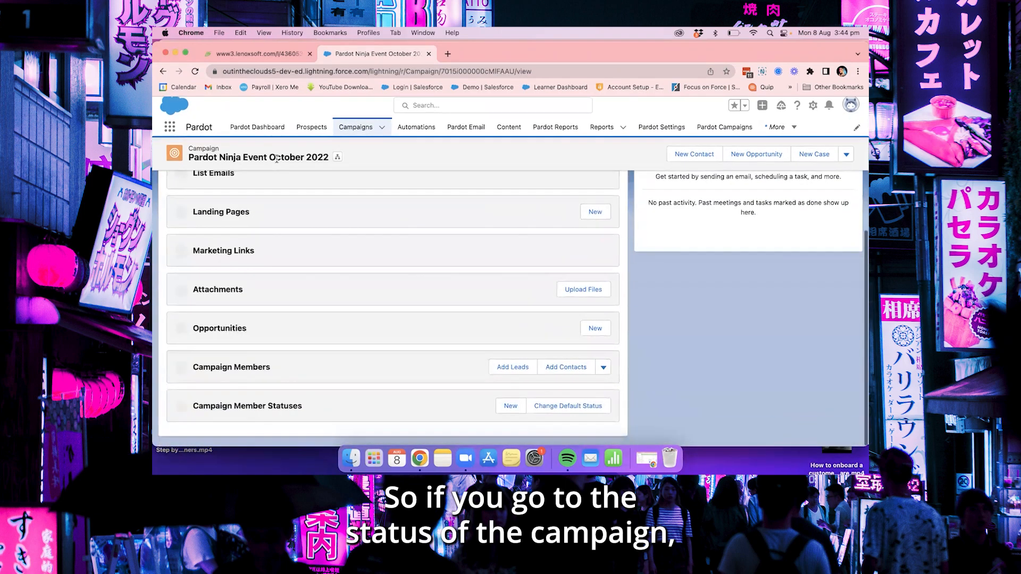
{"action": "scroll", "coordinate": [381, 372], "scroll_direction": "down", "scroll_amount": 5}
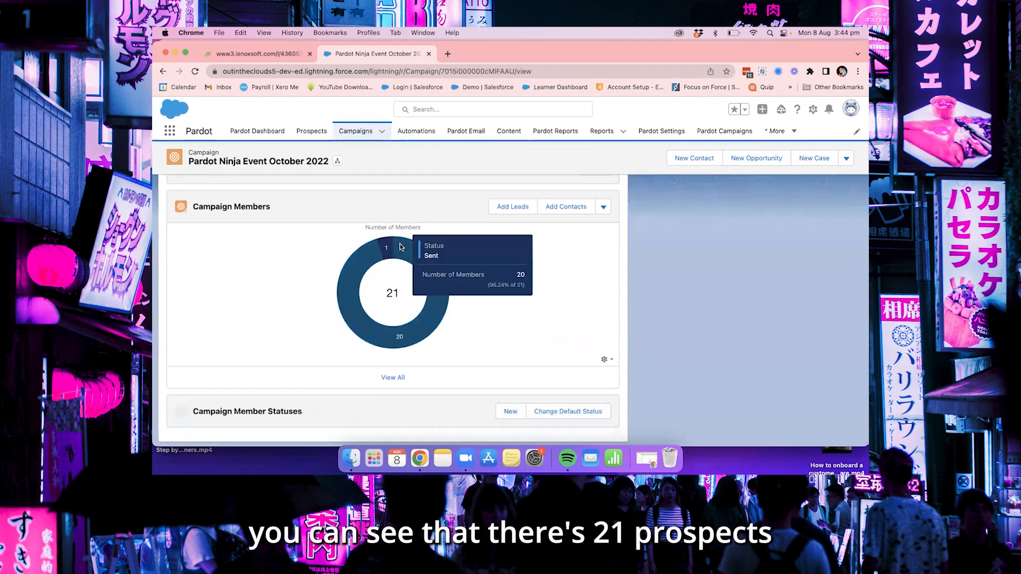
{"action": "scroll", "coordinate": [397, 245], "scroll_direction": "up", "scroll_amount": 2}
{"action": "mouse_move", "coordinate": [396, 307]}
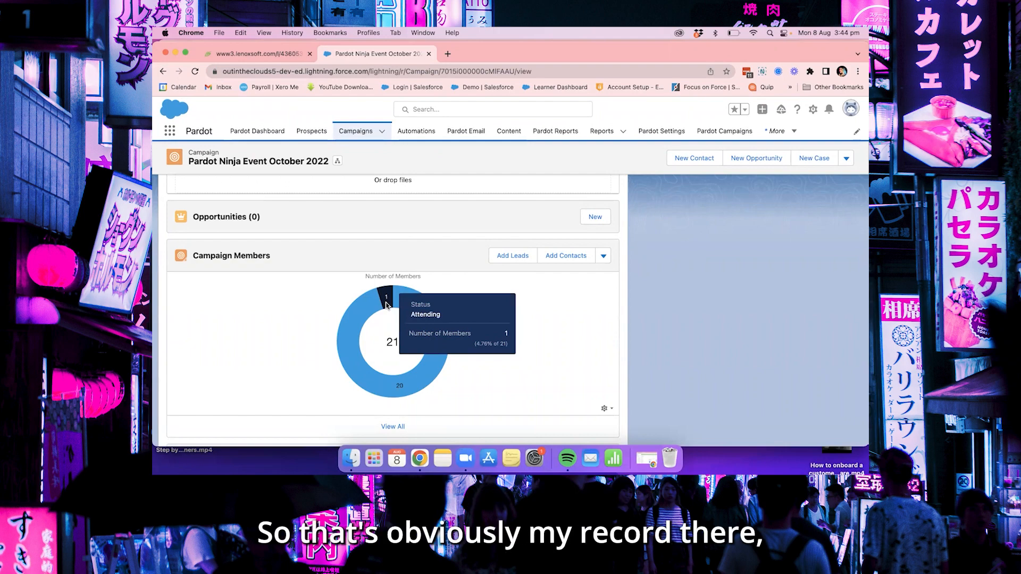
{"action": "scroll", "coordinate": [385, 304], "scroll_direction": "down", "scroll_amount": 3}
{"action": "scroll", "coordinate": [386, 304], "scroll_direction": "up", "scroll_amount": 1}
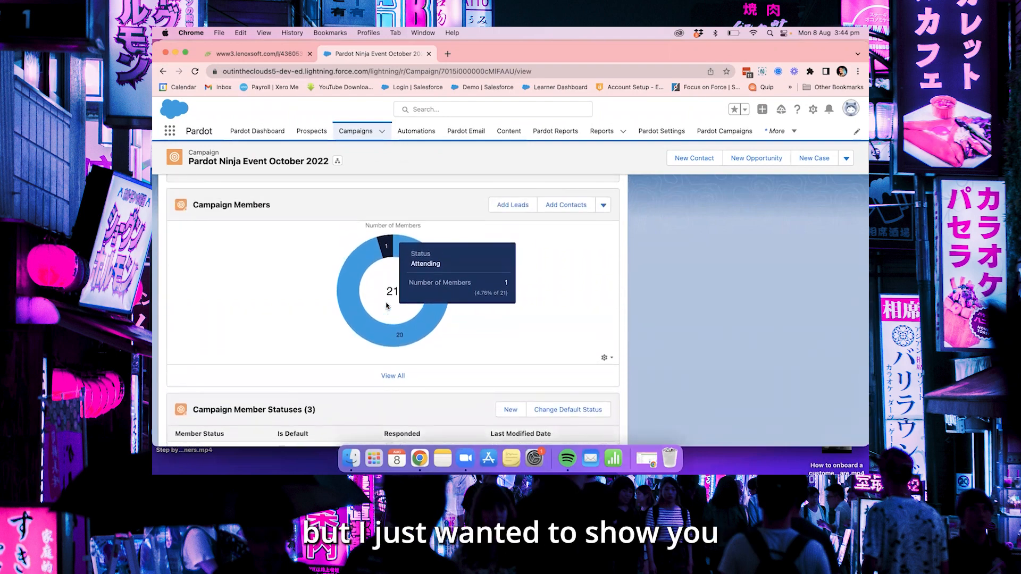
{"action": "scroll", "coordinate": [387, 305], "scroll_direction": "up", "scroll_amount": 1}
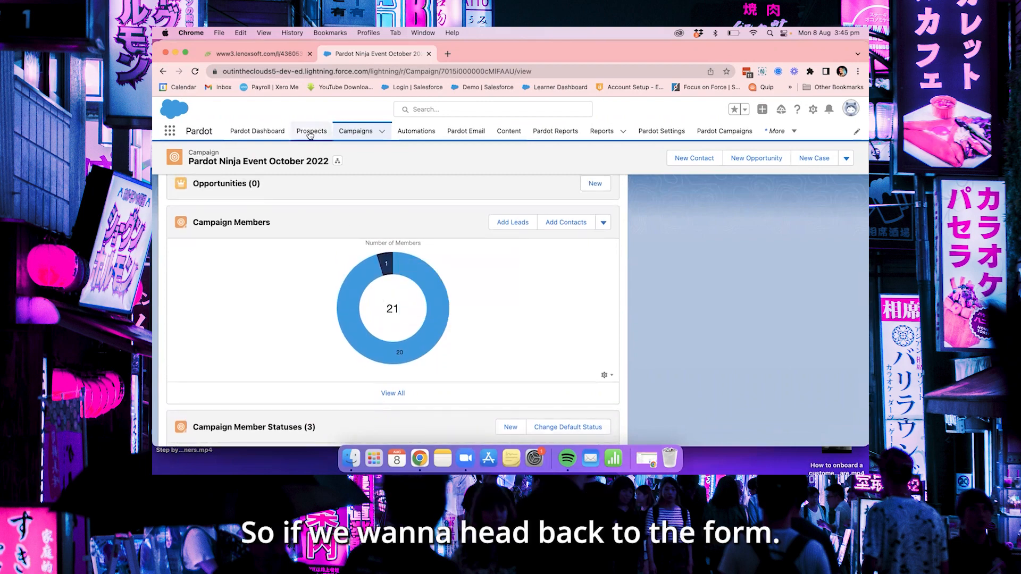
Open the Event Registration form's record from the forms list and review its conditional completion actions.
{"action": "left_click", "coordinate": [510, 131]}
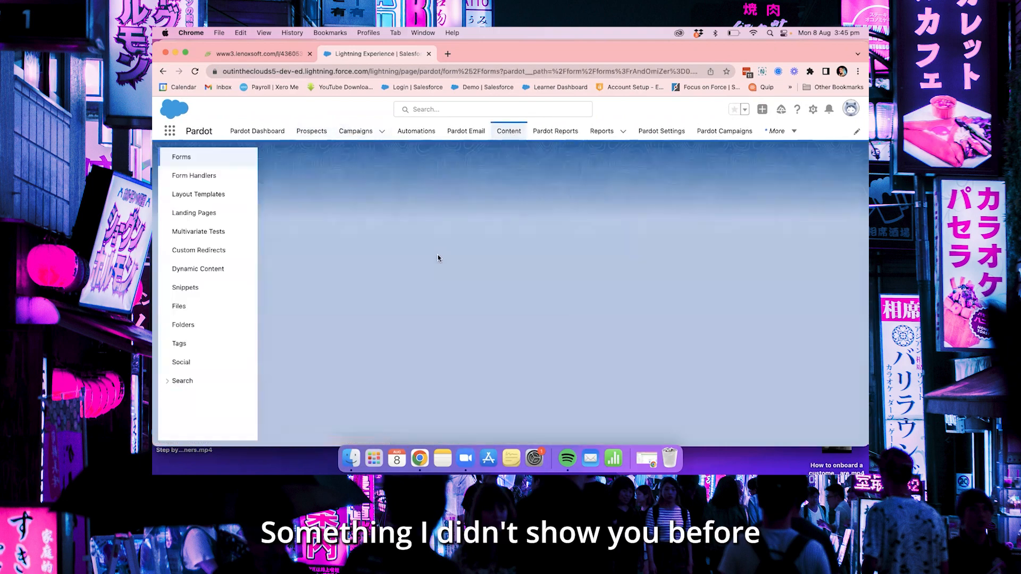
{"action": "scroll", "coordinate": [438, 258], "scroll_direction": "down", "scroll_amount": 3}
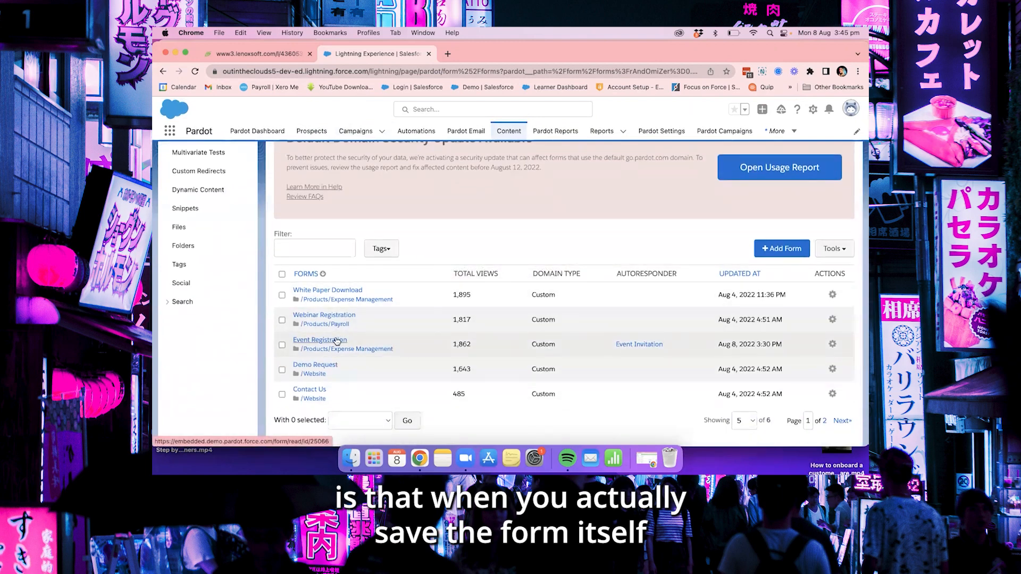
{"action": "left_click", "coordinate": [336, 341]}
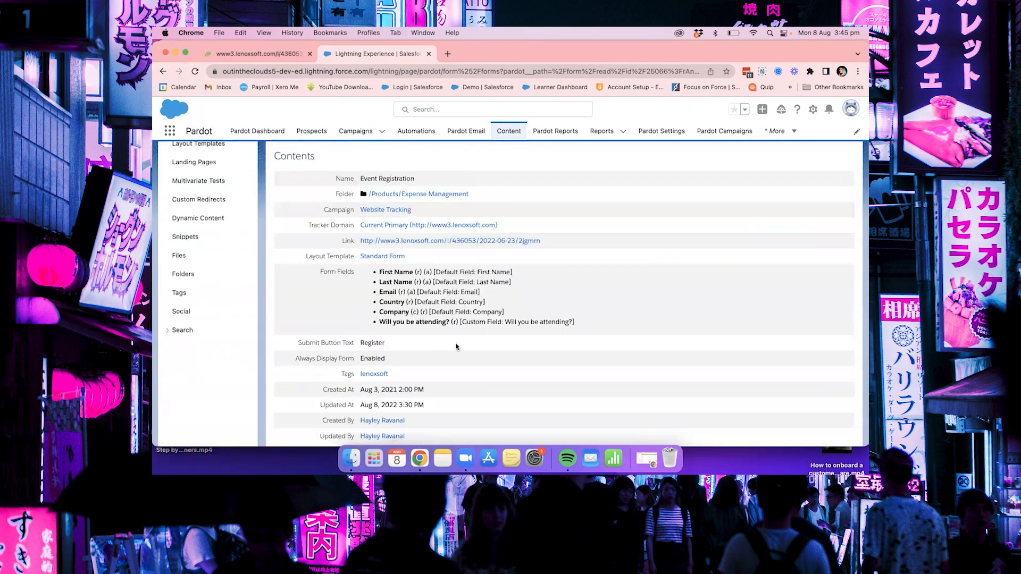
{"action": "scroll", "coordinate": [455, 346], "scroll_direction": "down", "scroll_amount": 6}
{"action": "scroll", "coordinate": [568, 274], "scroll_direction": "up", "scroll_amount": 1}
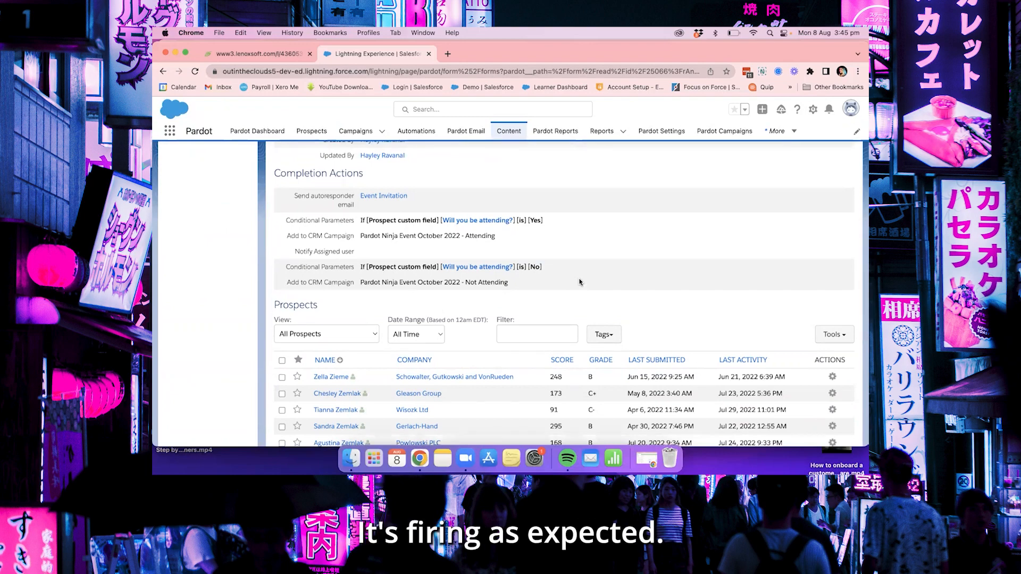
{"action": "scroll", "coordinate": [580, 281], "scroll_direction": "up", "scroll_amount": 2}
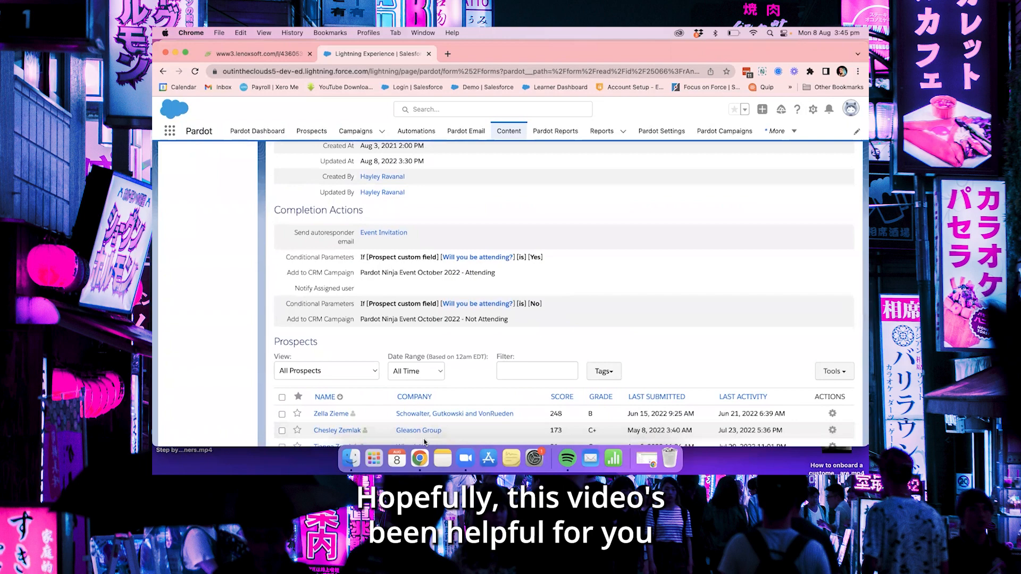